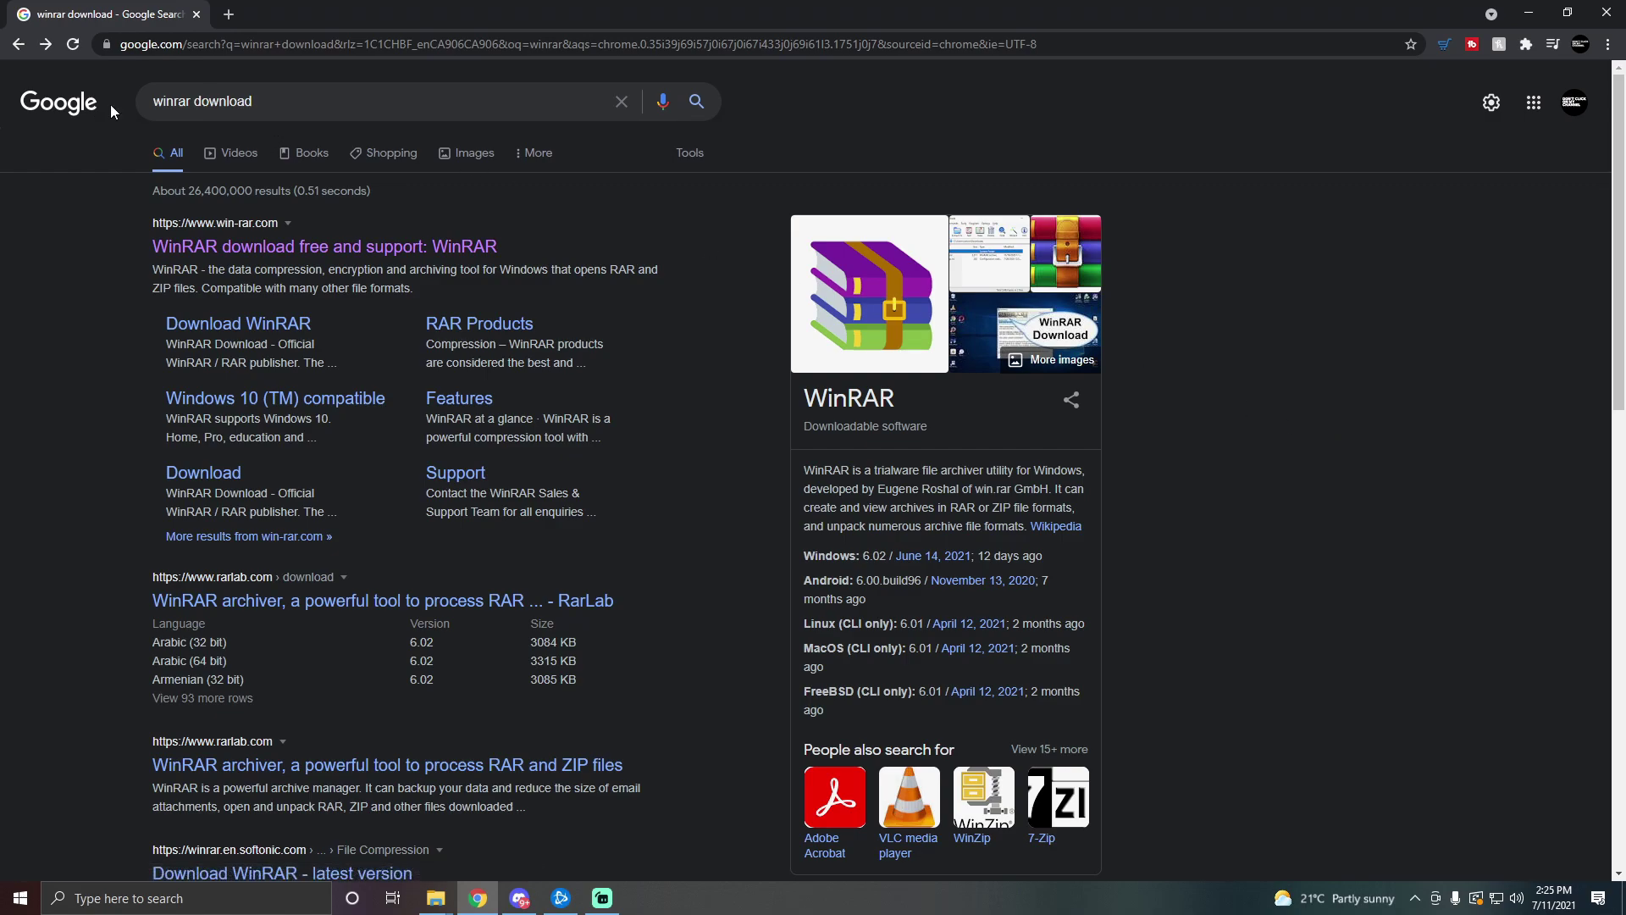
# - Get the winrar-x64-602.exe installer from the win-rar.com download pages
pyautogui.click(434, 253)
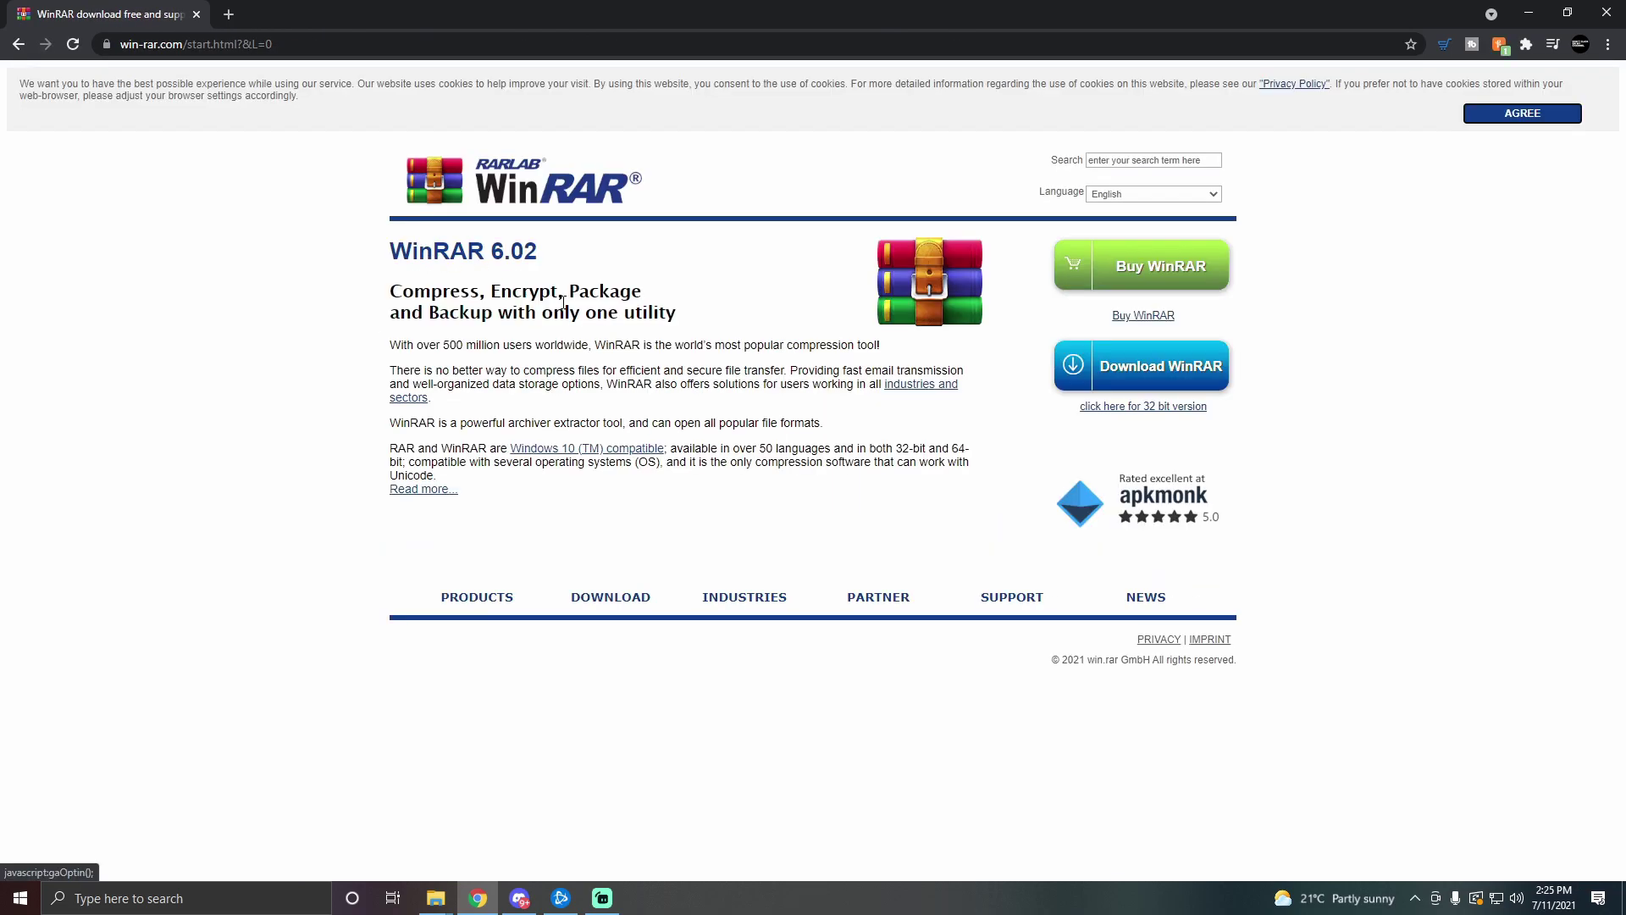
pyautogui.click(1175, 373)
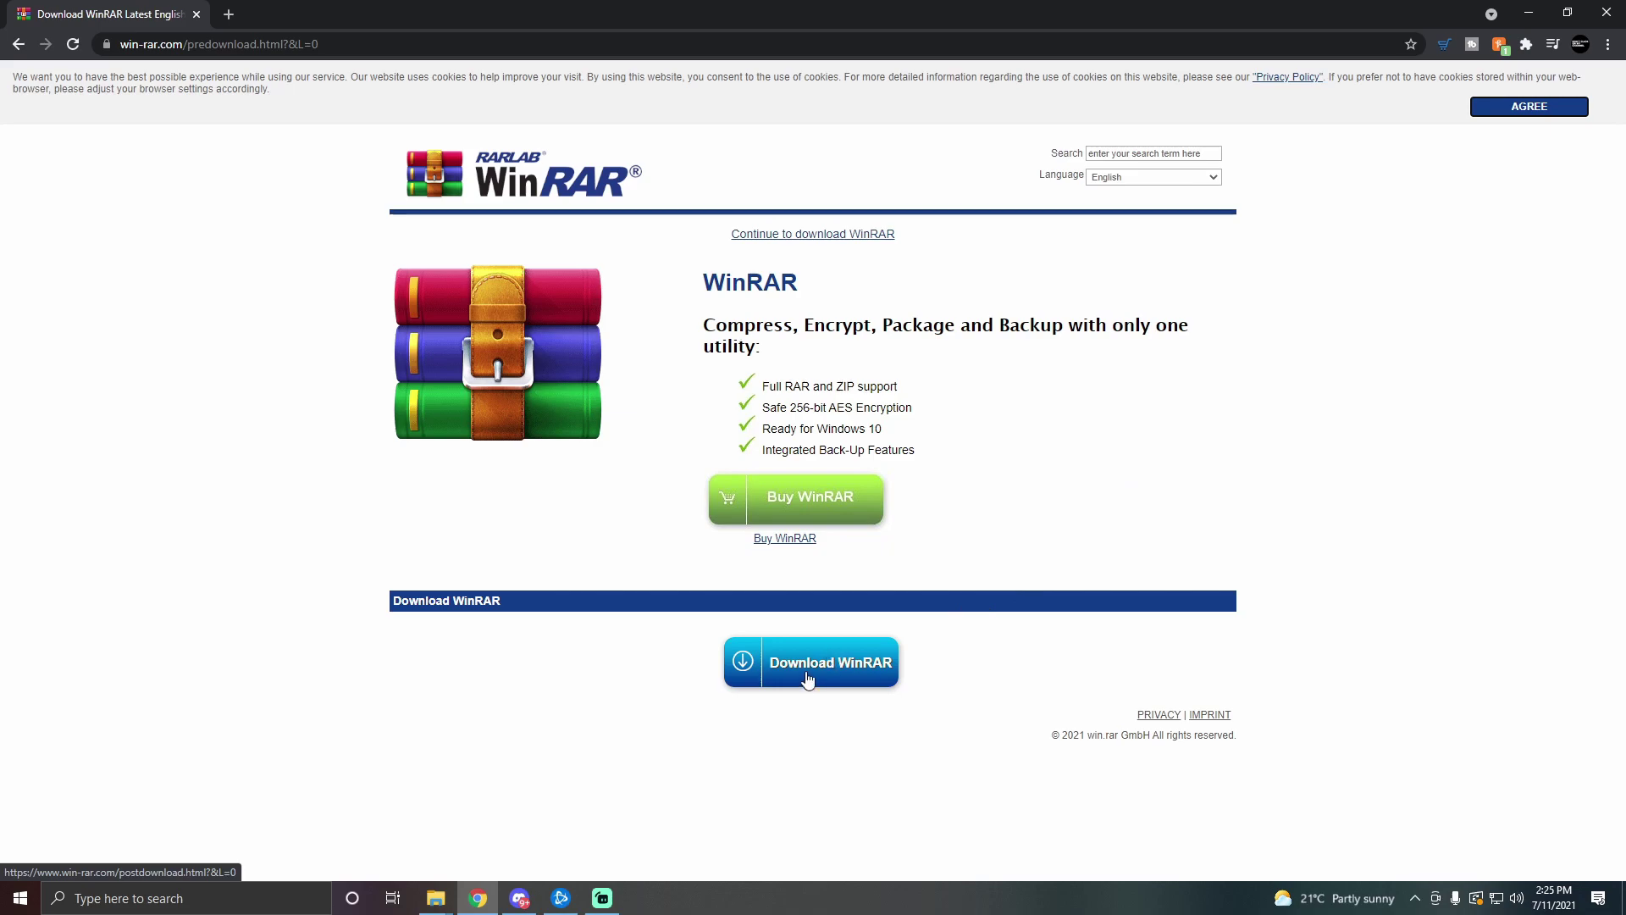
pyautogui.click(809, 669)
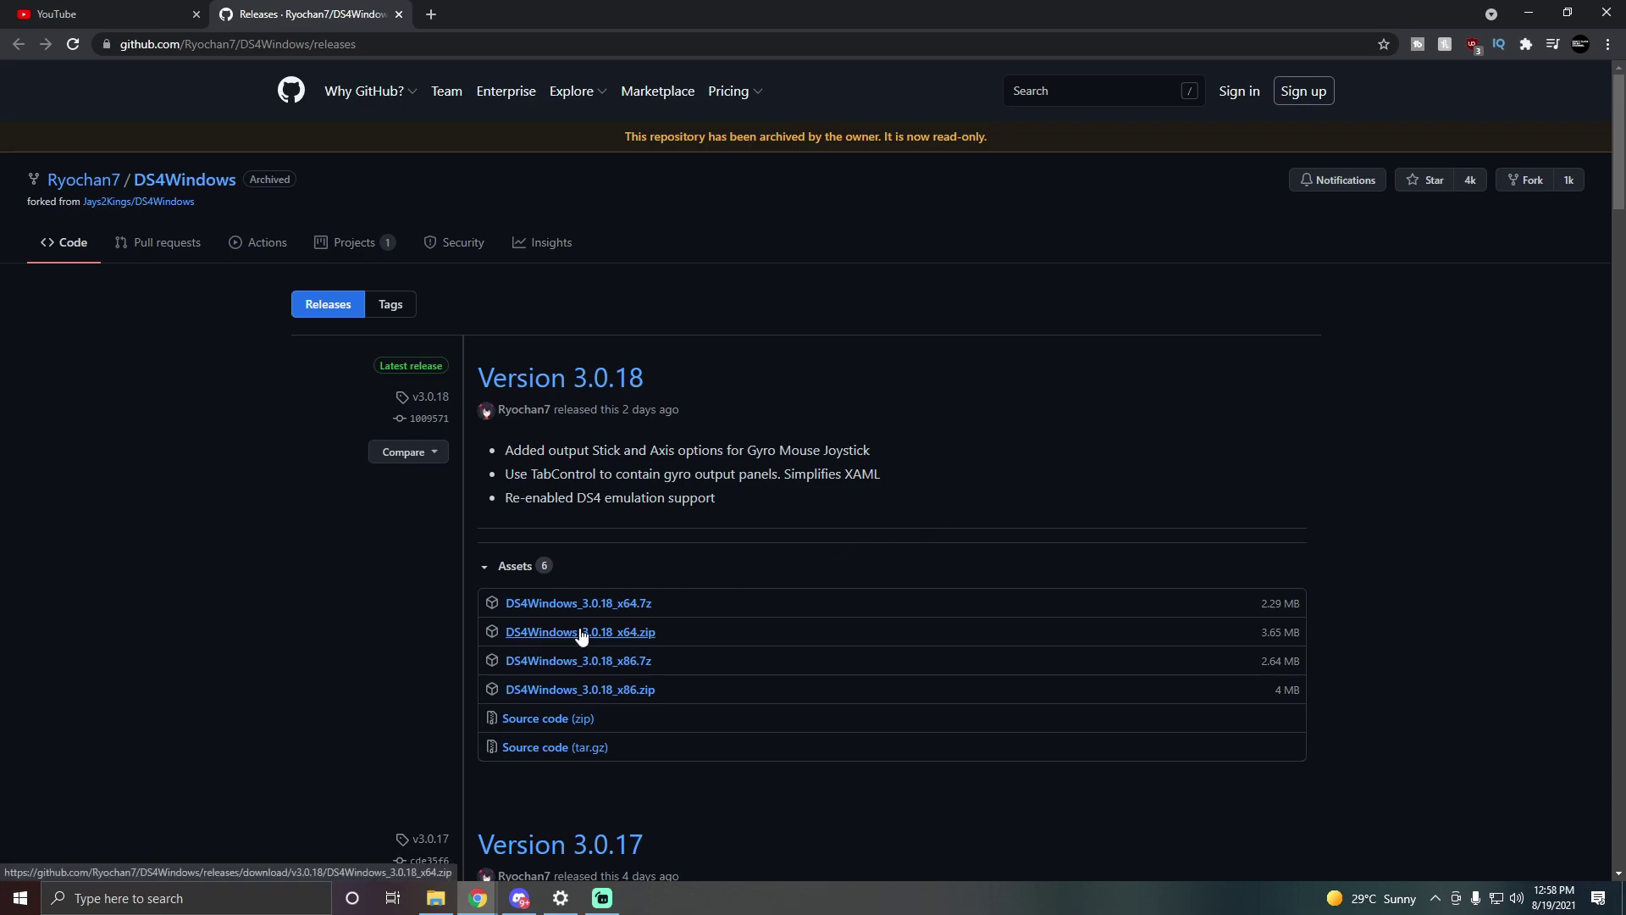
# - Show the Downloads folder holding the DS4Windows x64 zip in File Explorer
pyautogui.click(436, 901)
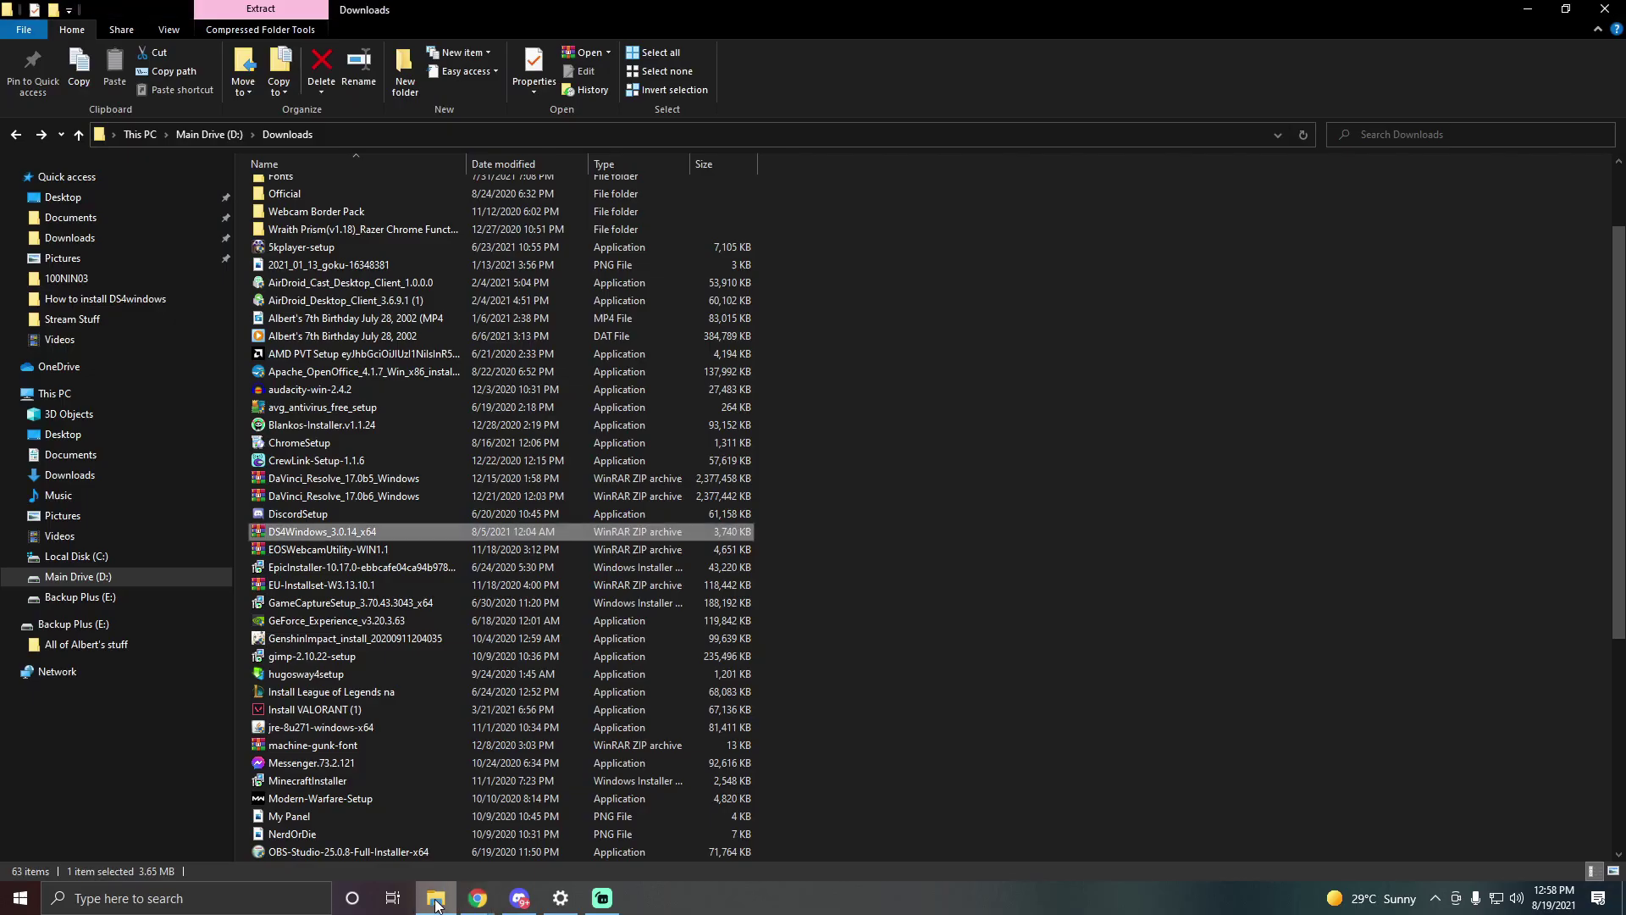
# - Extract the zip to DS4Windows_3.0.14_x64\ and select DS4Windows in its DS4Windows subfolder
pyautogui.rightClick(425, 530)
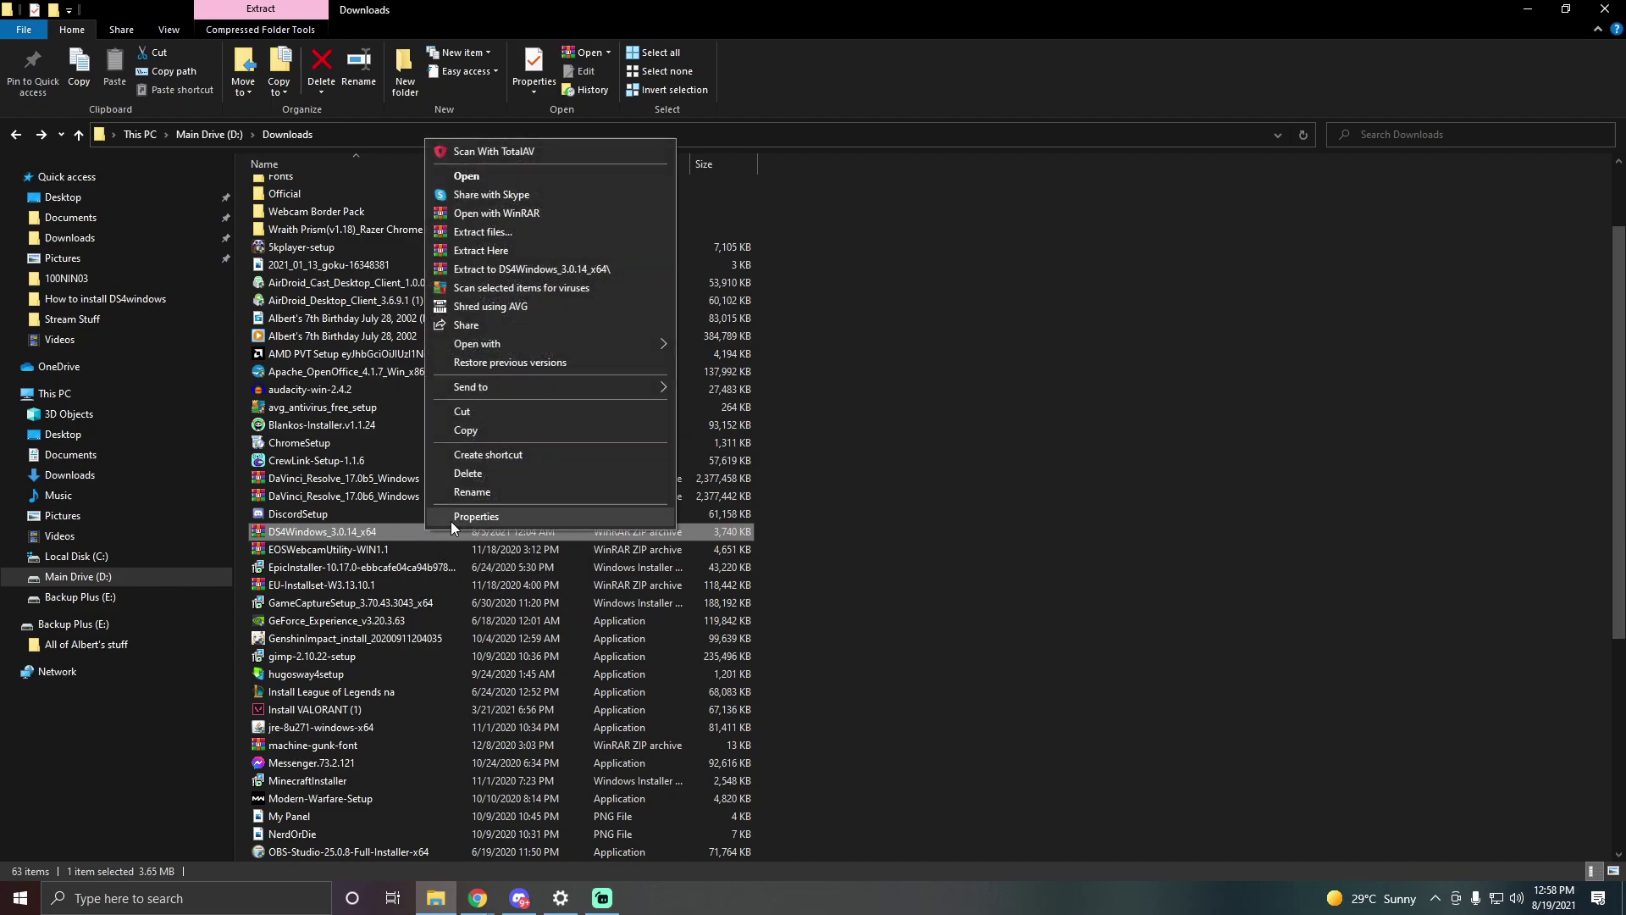
pyautogui.click(623, 268)
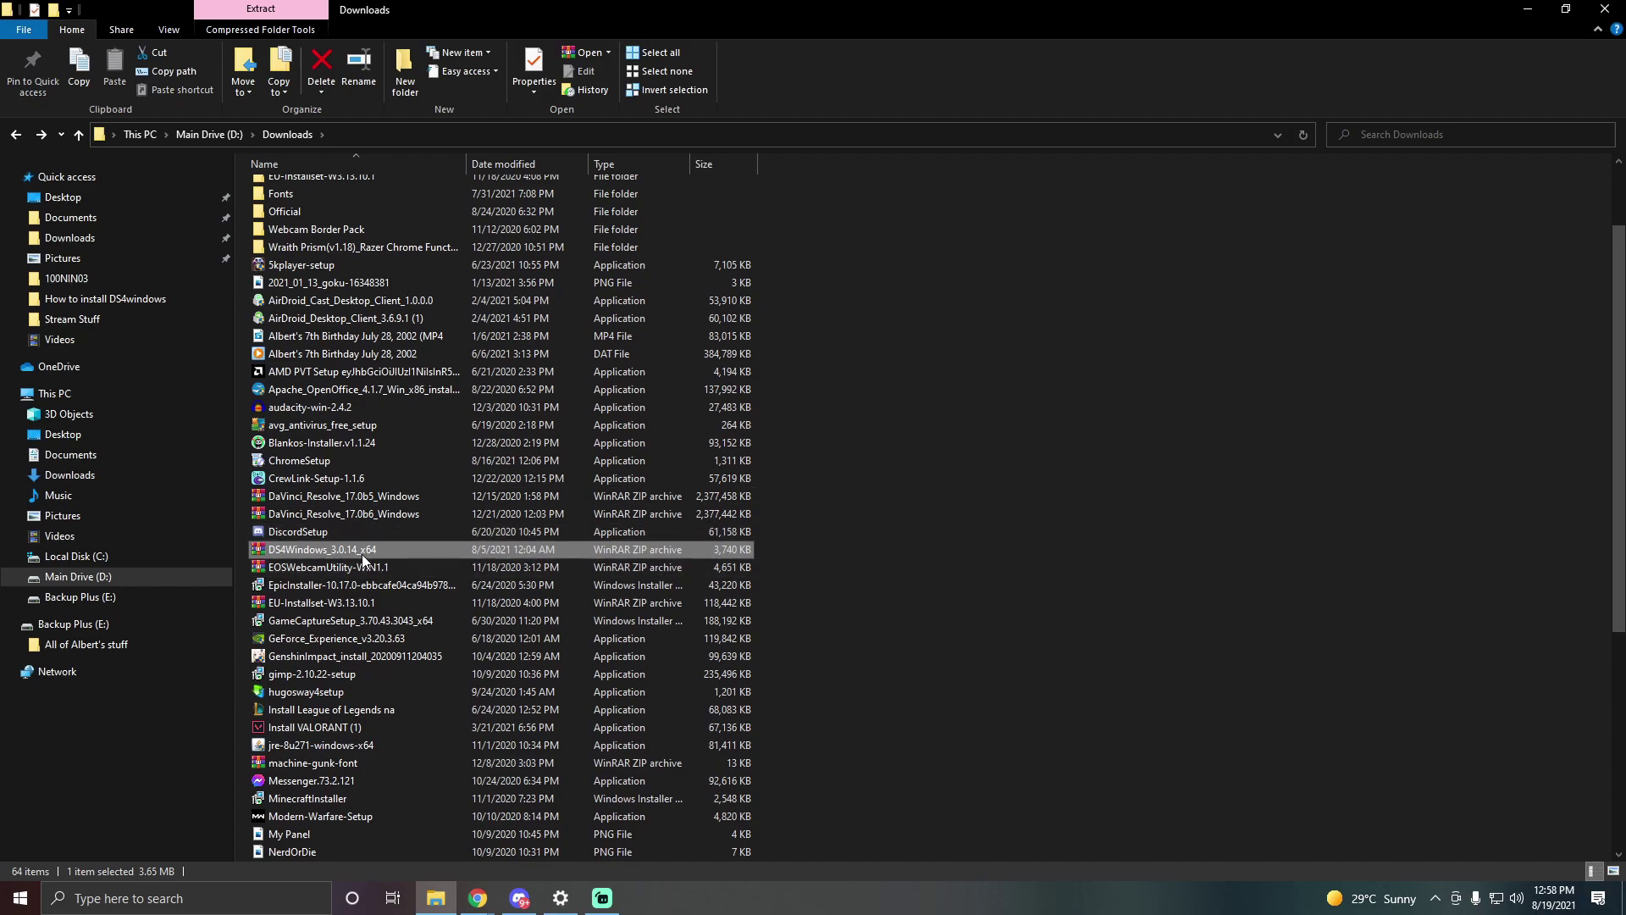
pyautogui.scroll(2, 945, 521)
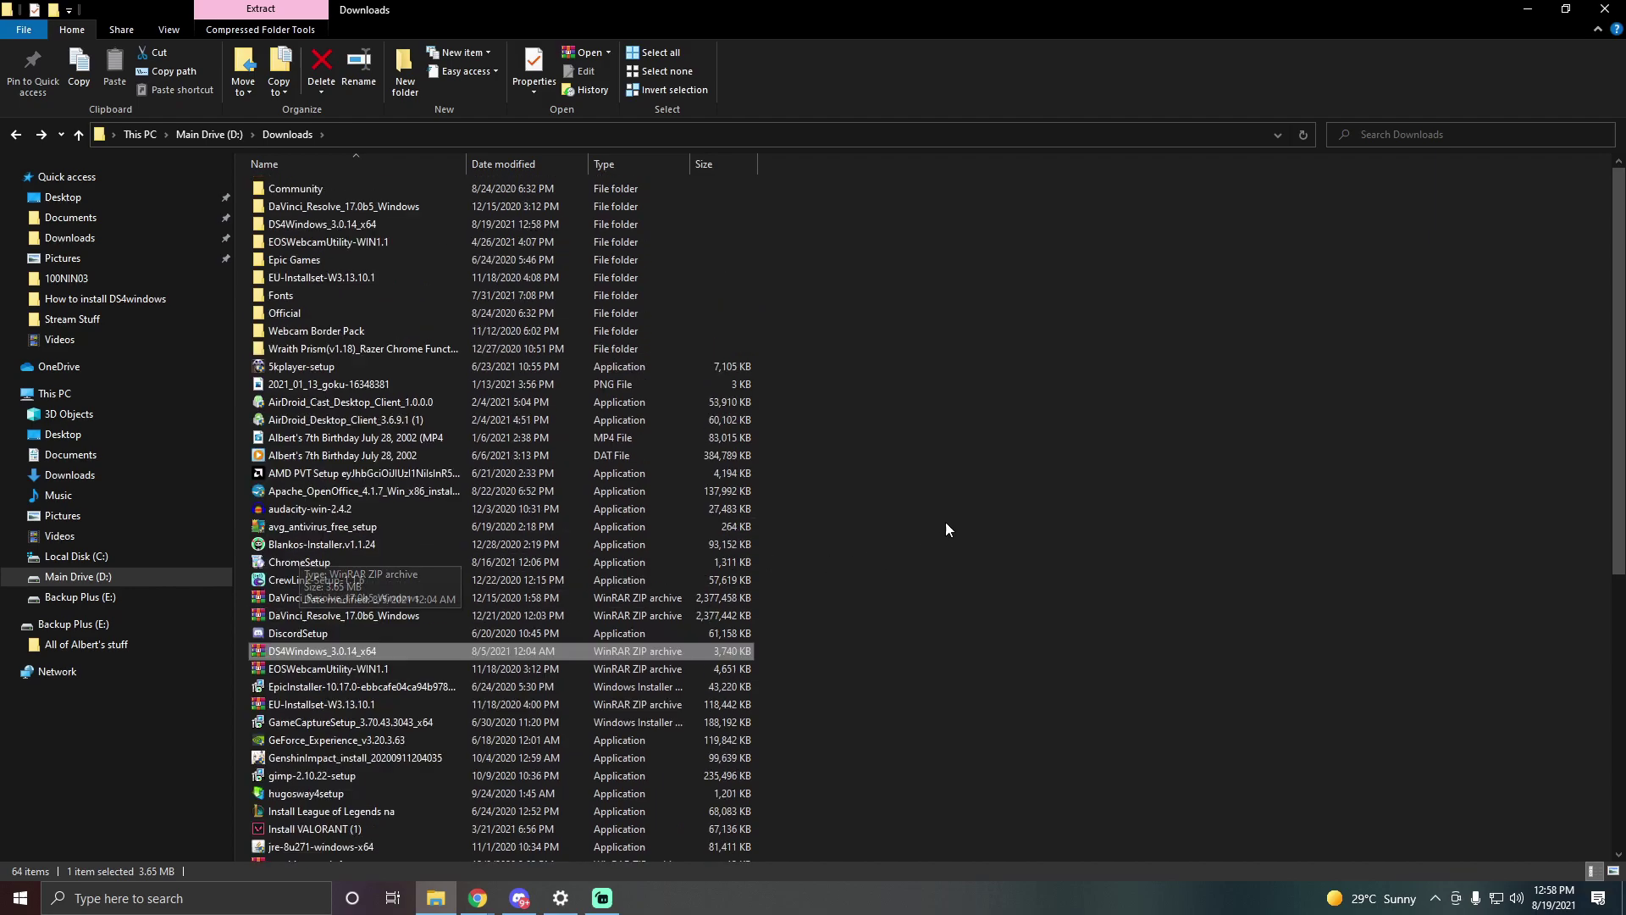
pyautogui.click(359, 226)
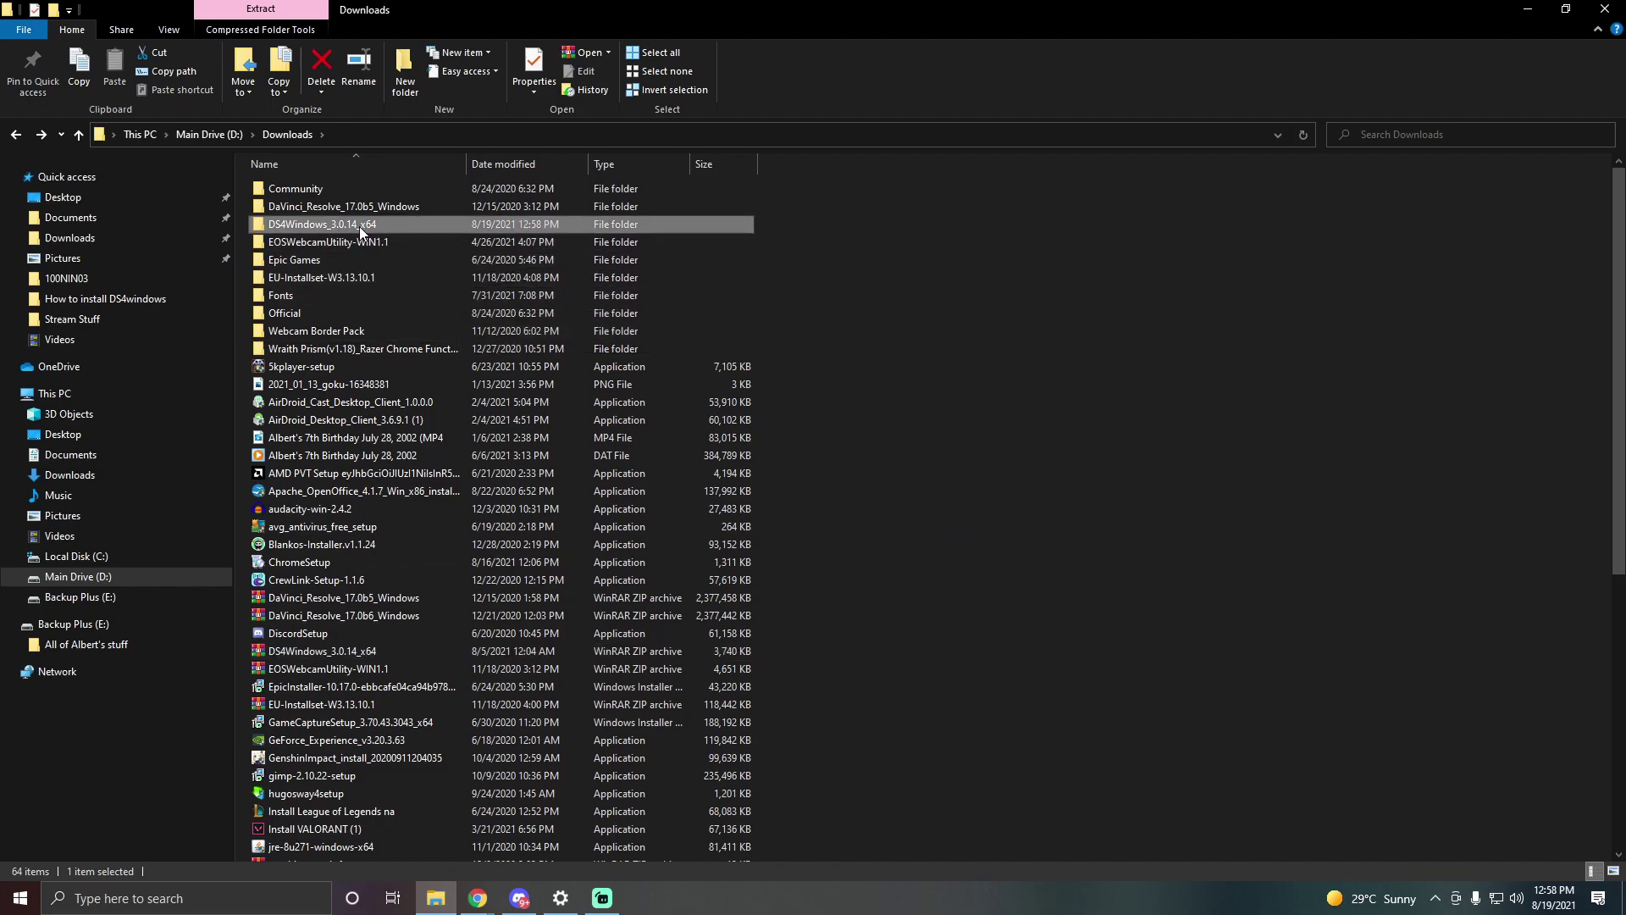
pyautogui.doubleClick(391, 224)
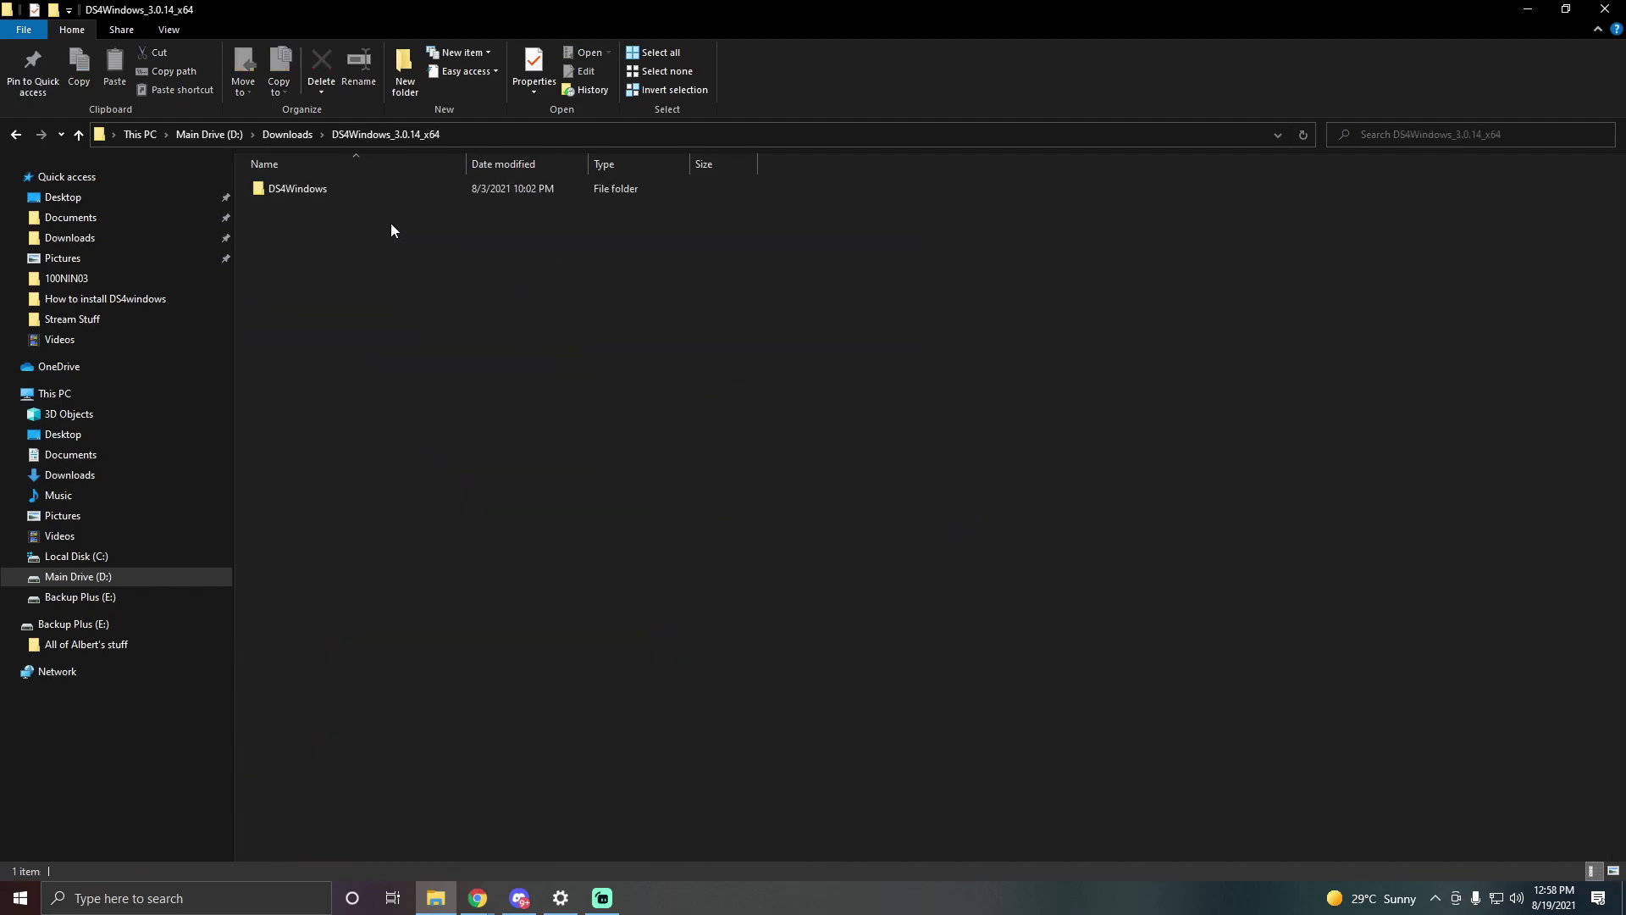
pyautogui.doubleClick(355, 192)
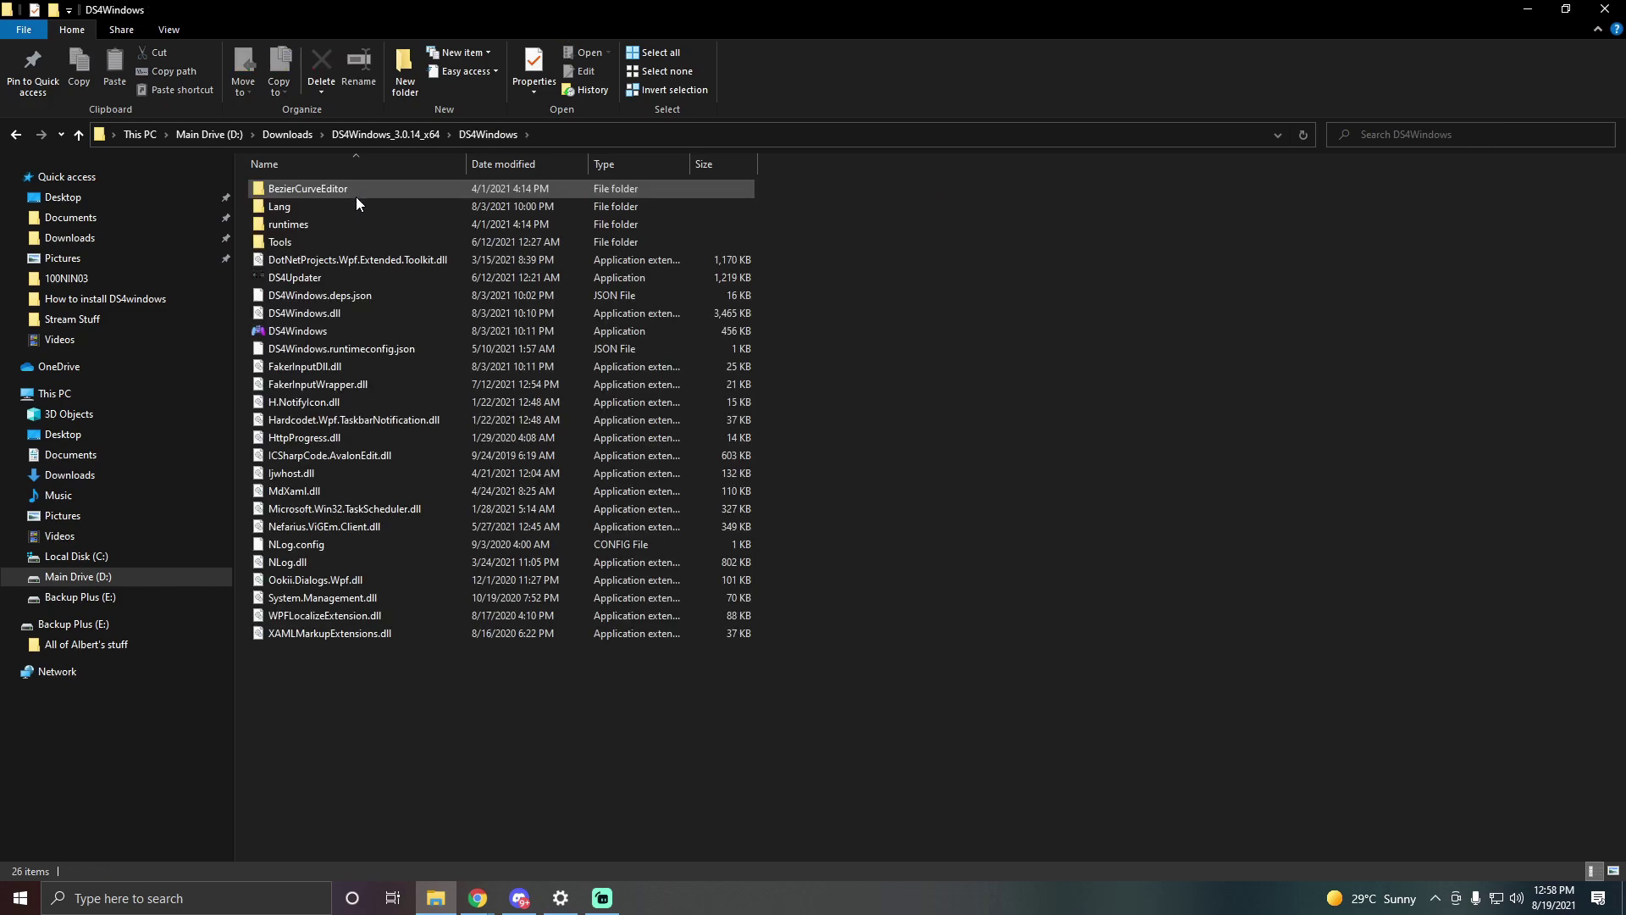
pyautogui.click(313, 334)
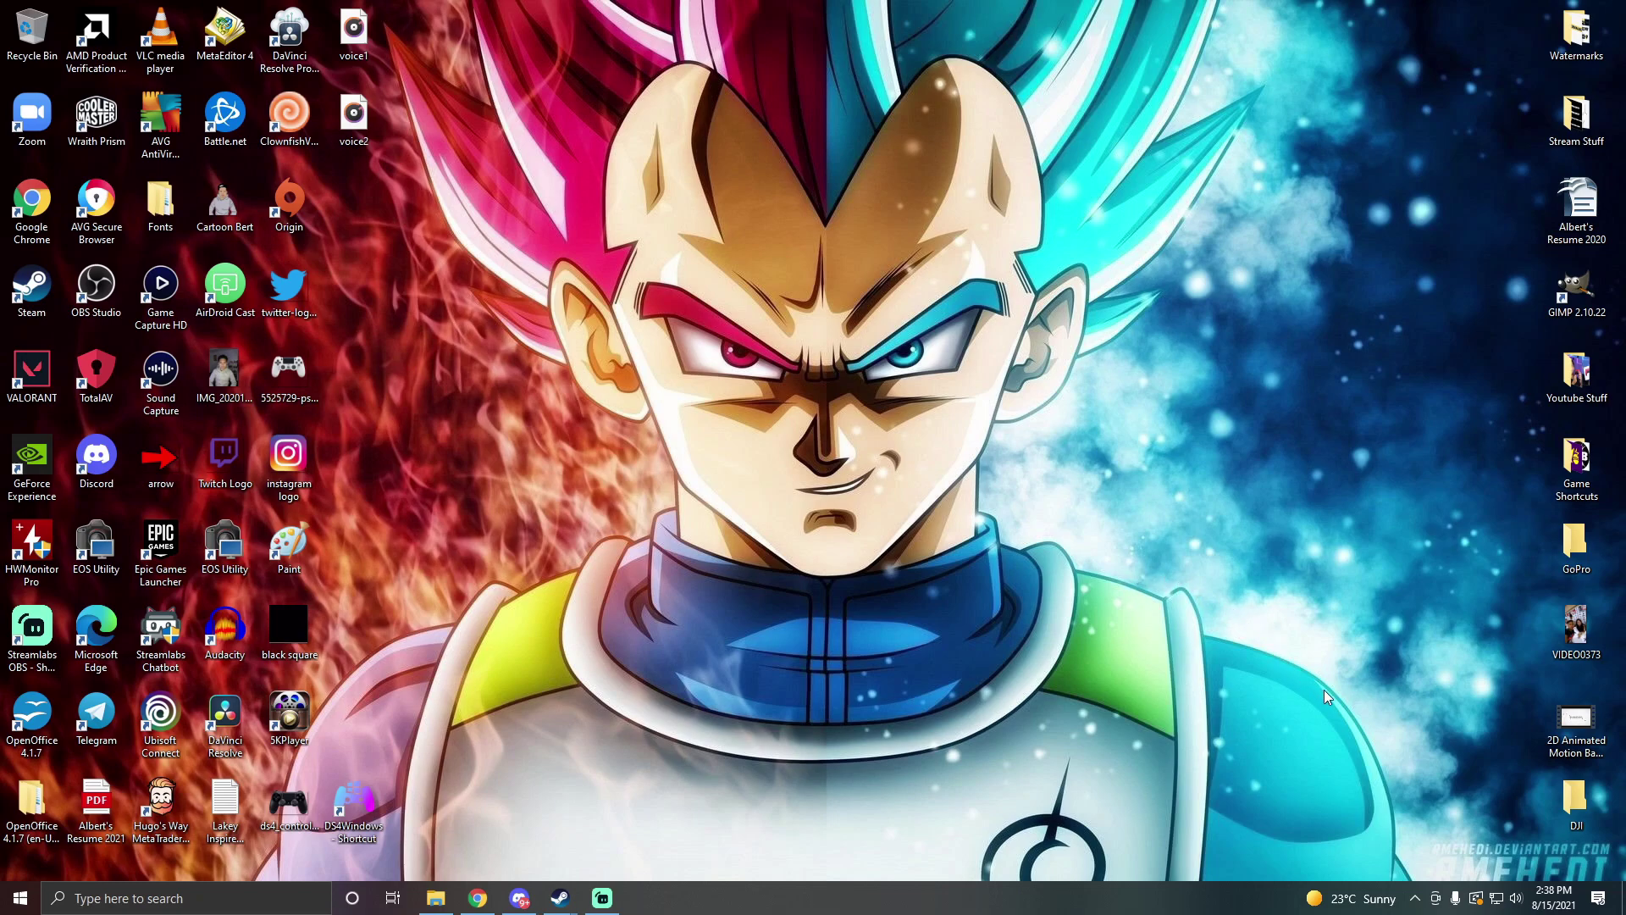
# - Make ED273 A the playback device instead of the controller speaker, with volume at 75
pyautogui.click(1515, 899)
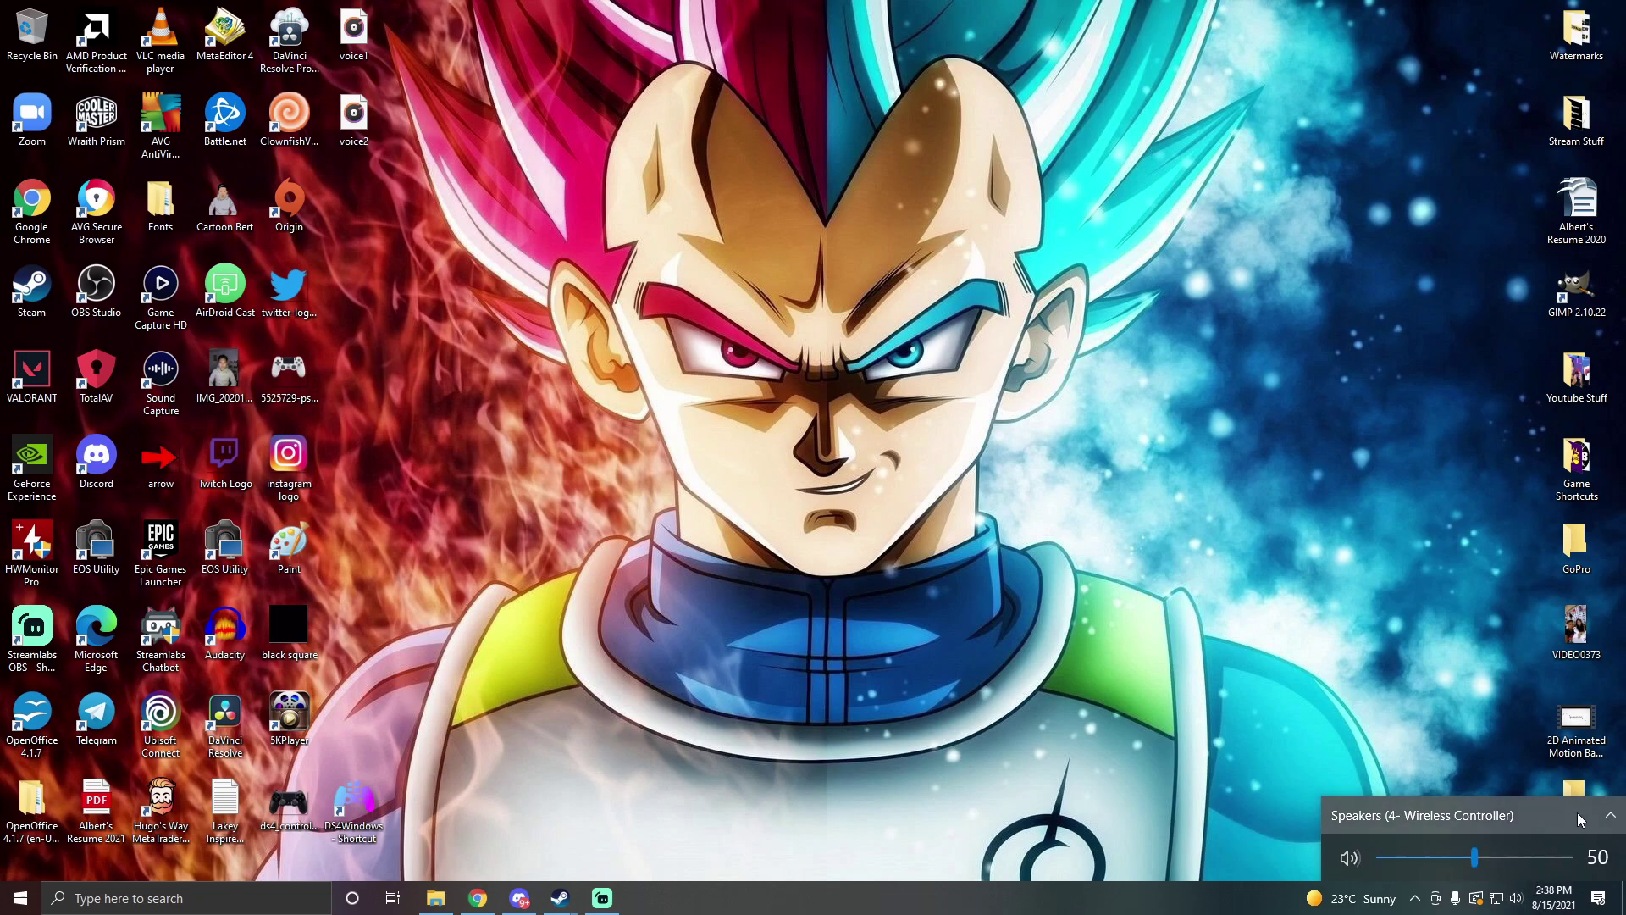
pyautogui.click(1578, 818)
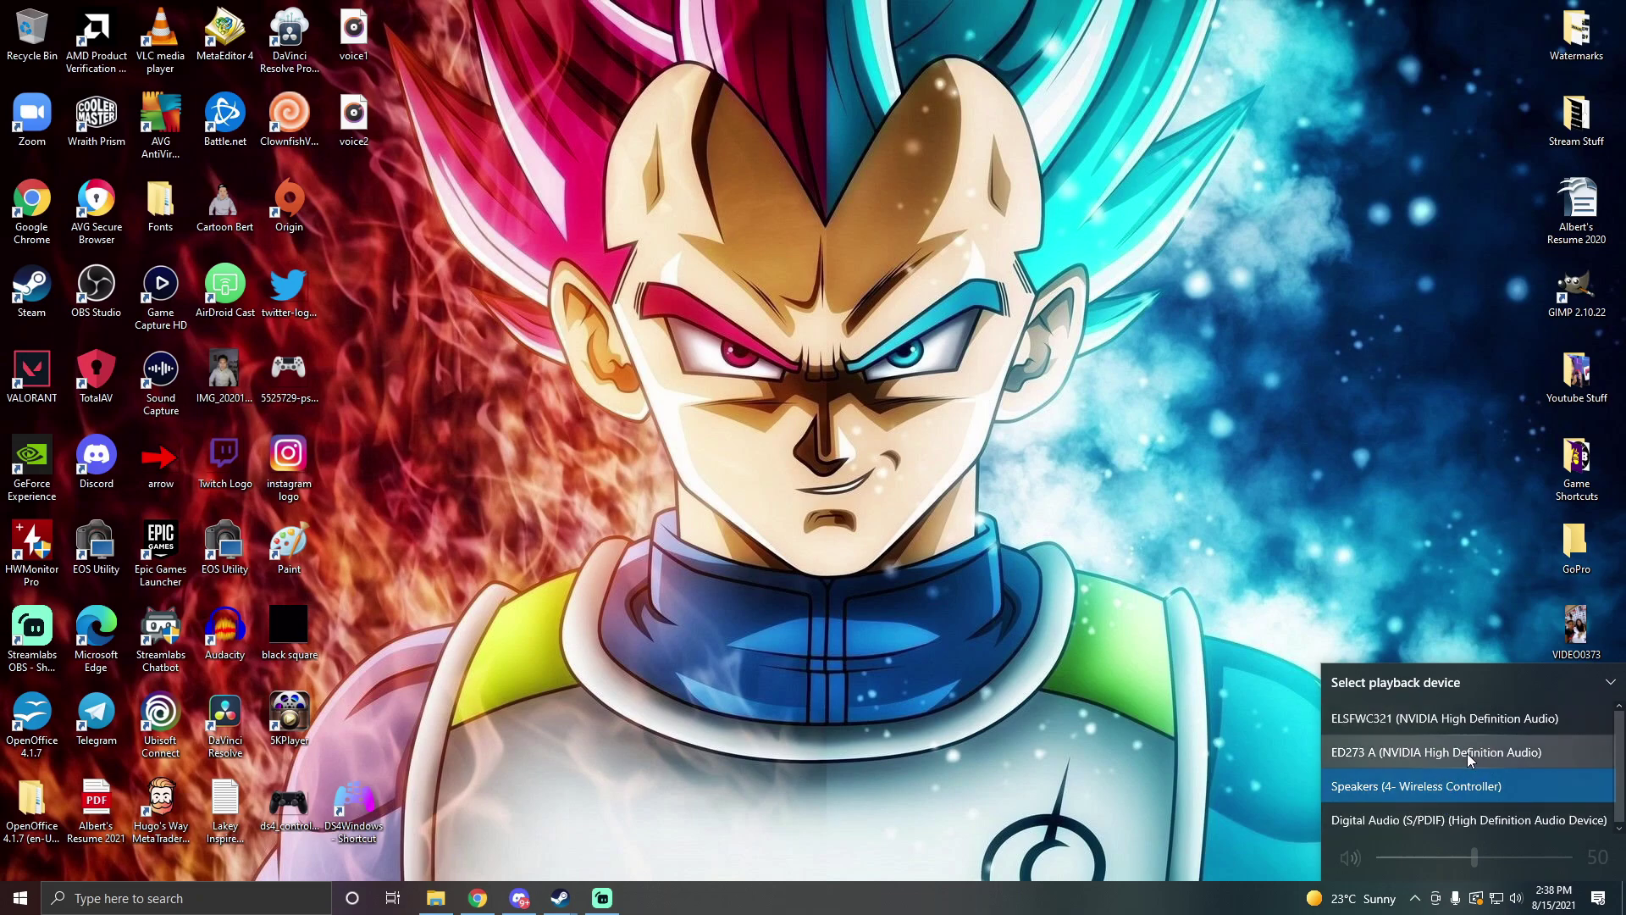
pyautogui.click(1514, 753)
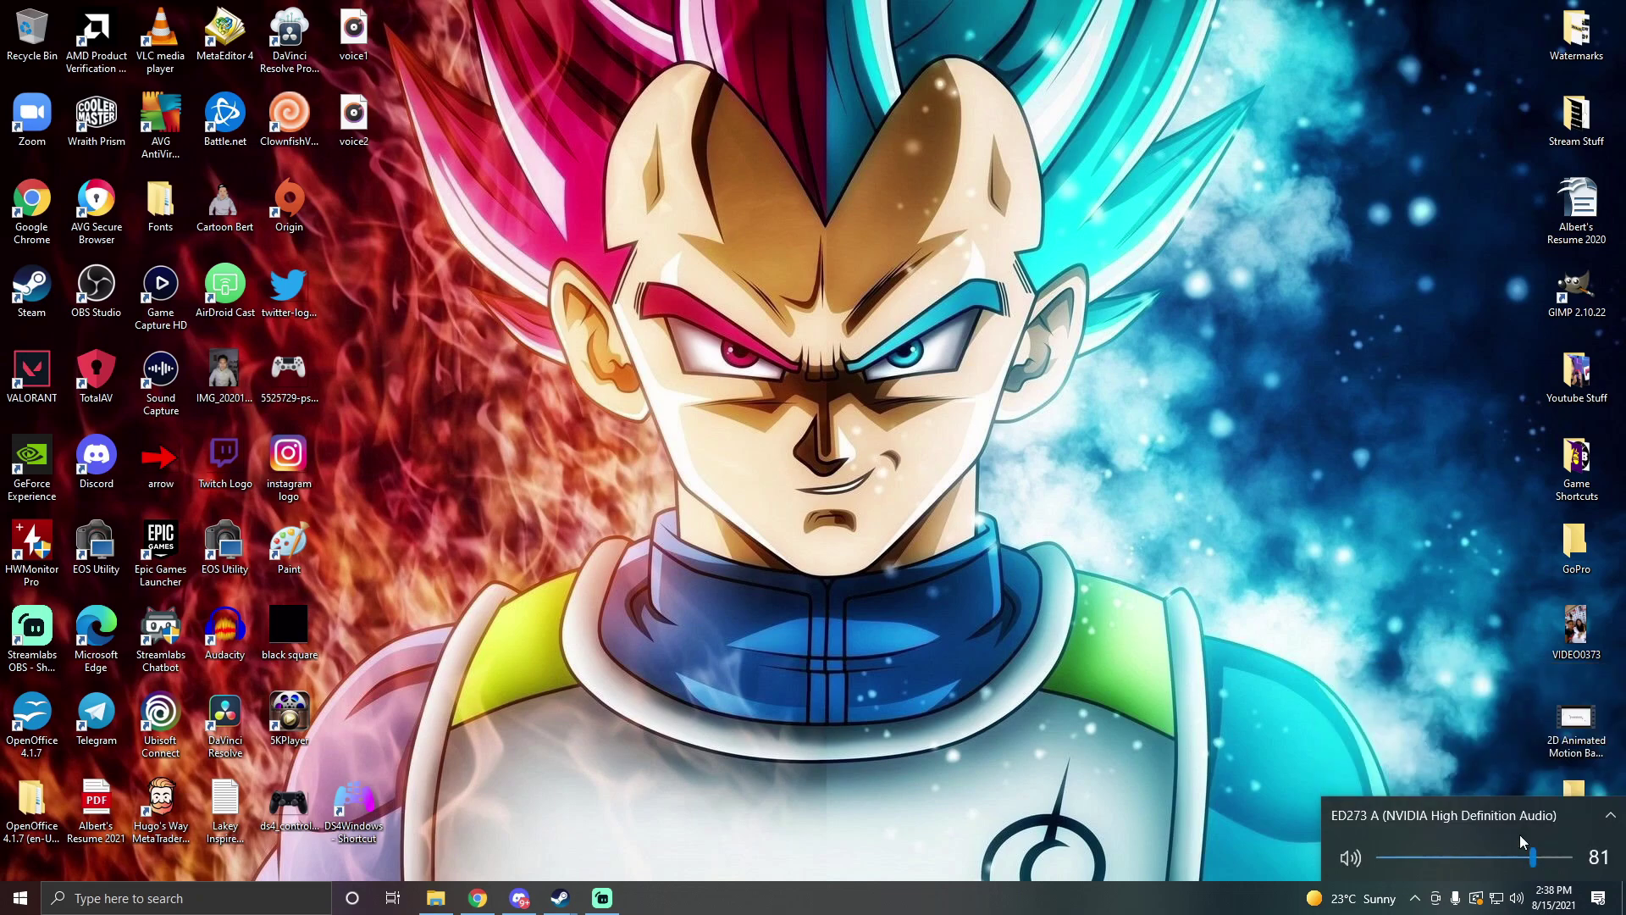
pyautogui.click(1522, 858)
pyautogui.click(1569, 816)
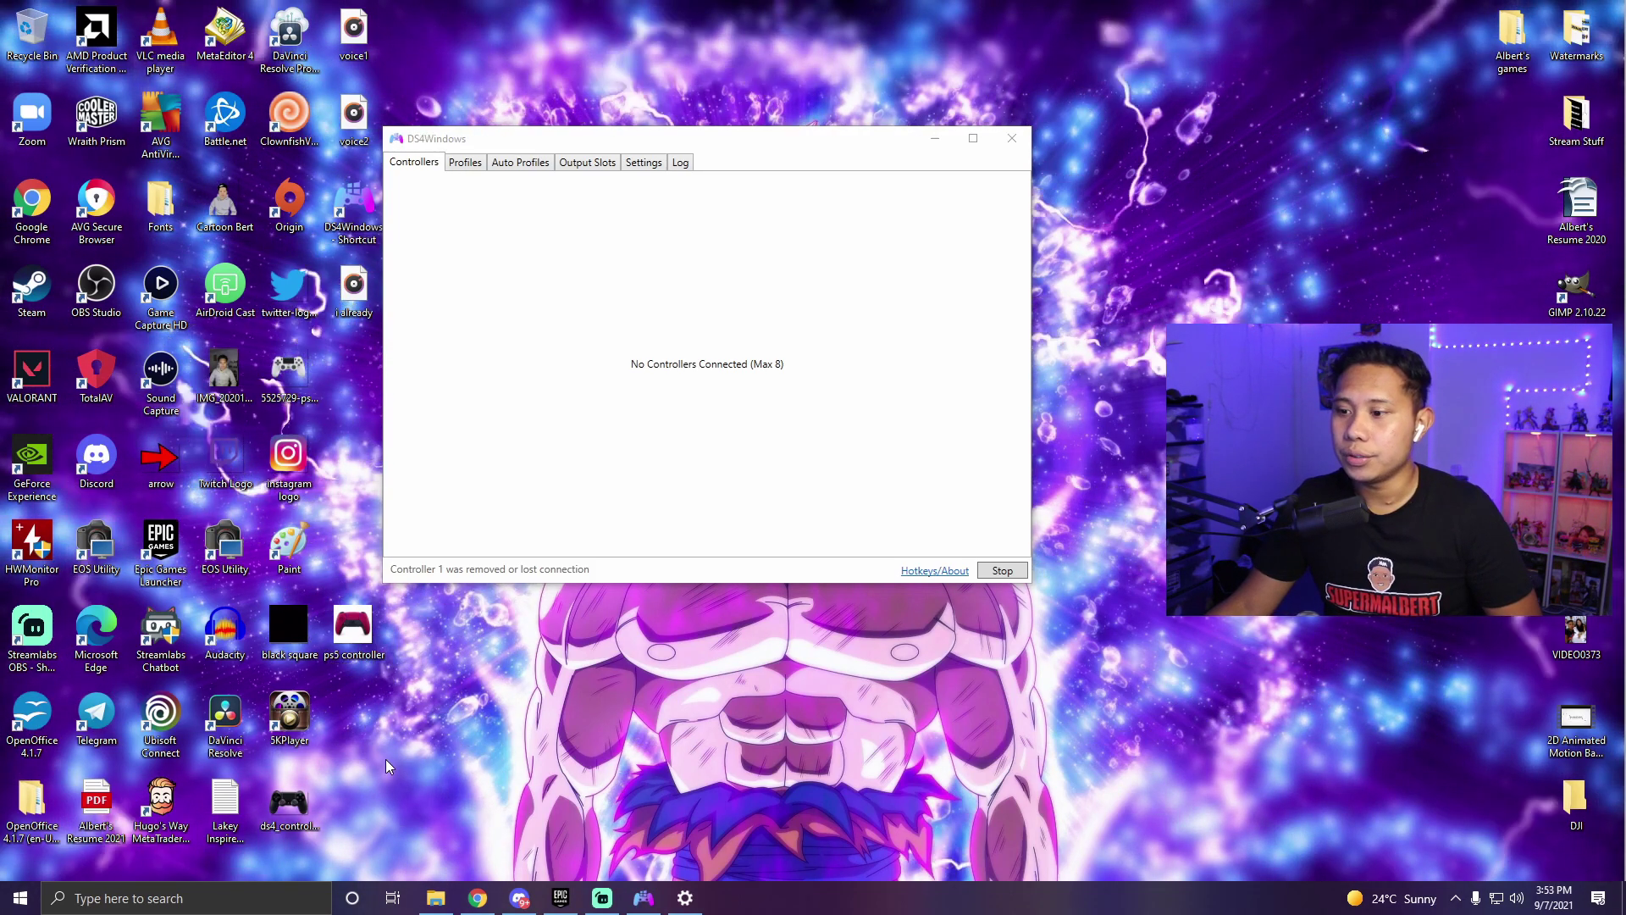
# - Search 'blue' and choose the Bluetooth and other devices settings result
pyautogui.click(132, 898)
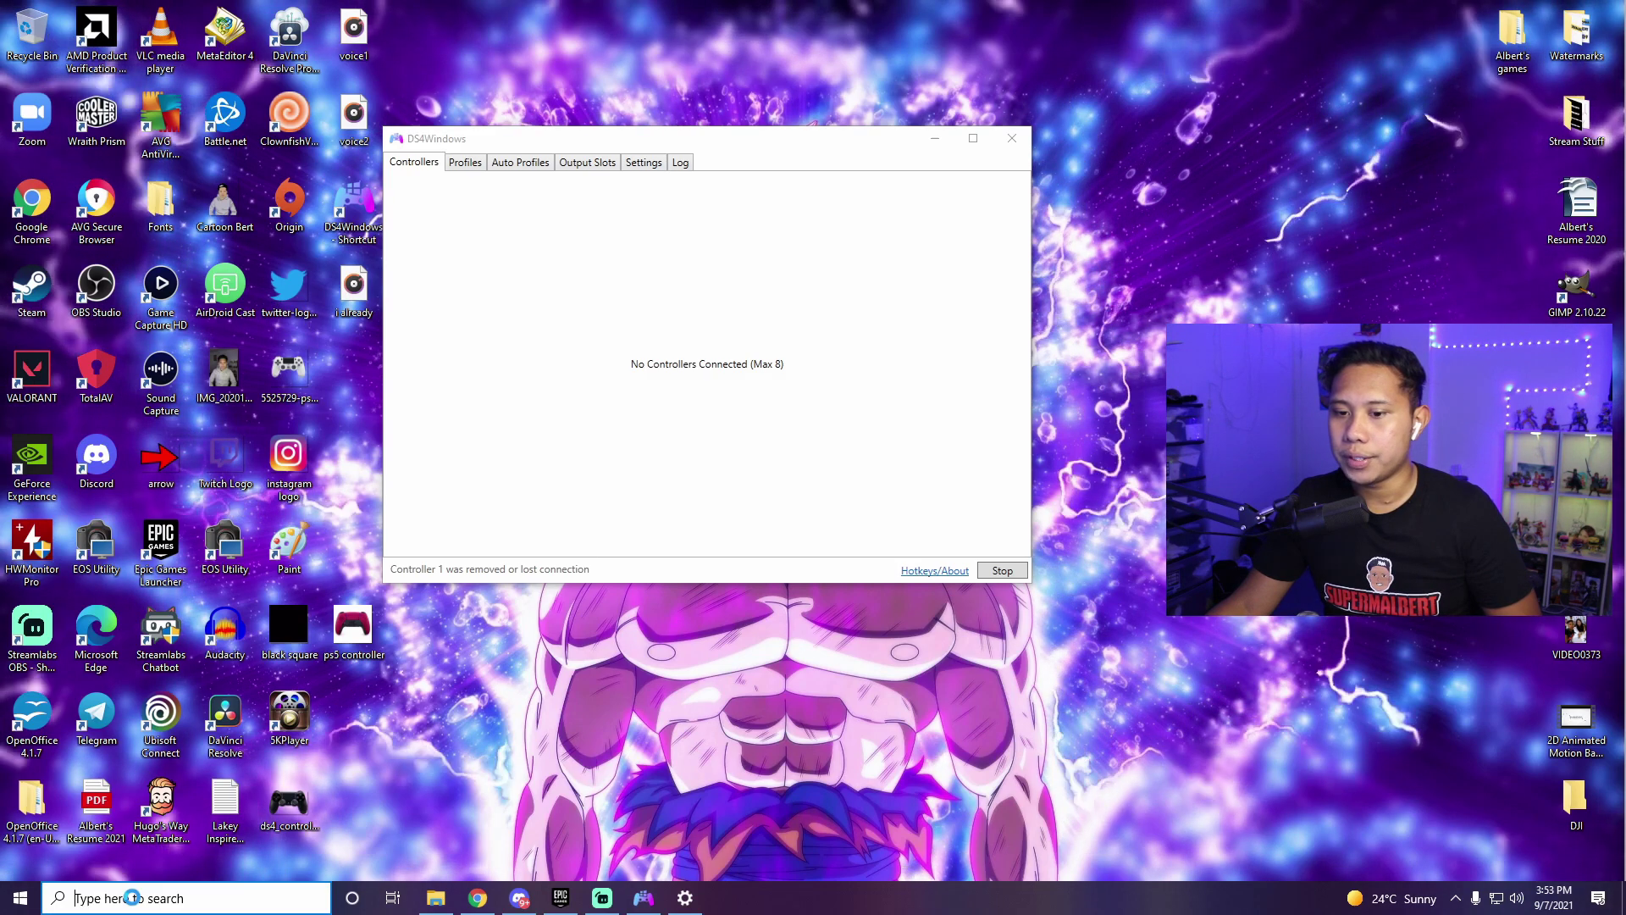
pyautogui.write('bl')
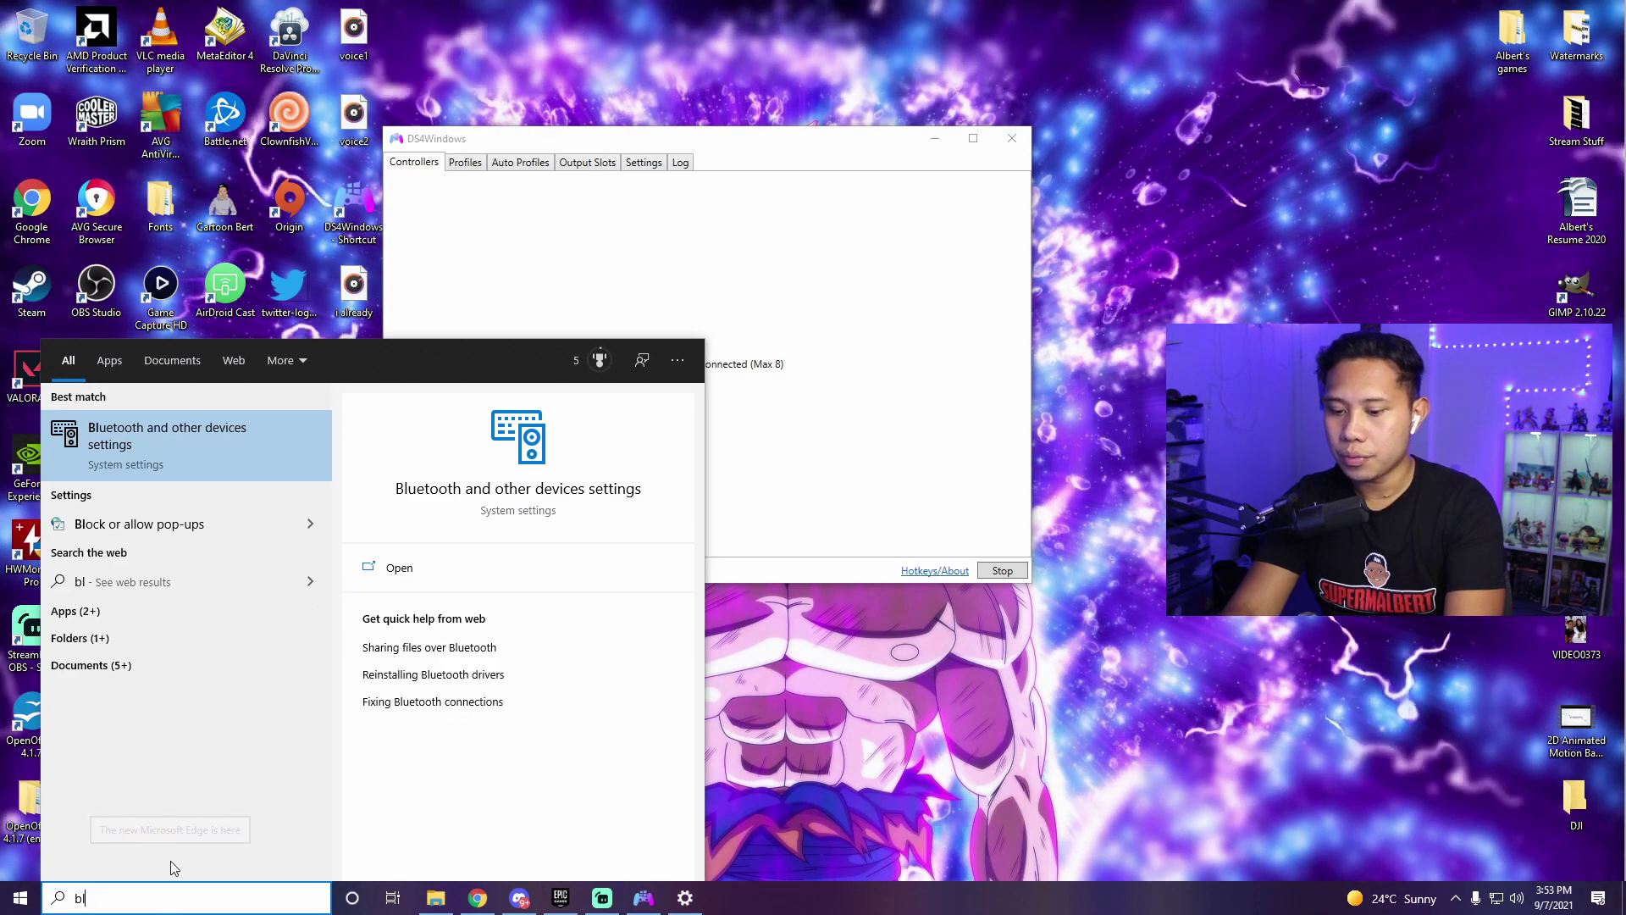
pyautogui.write('ue')
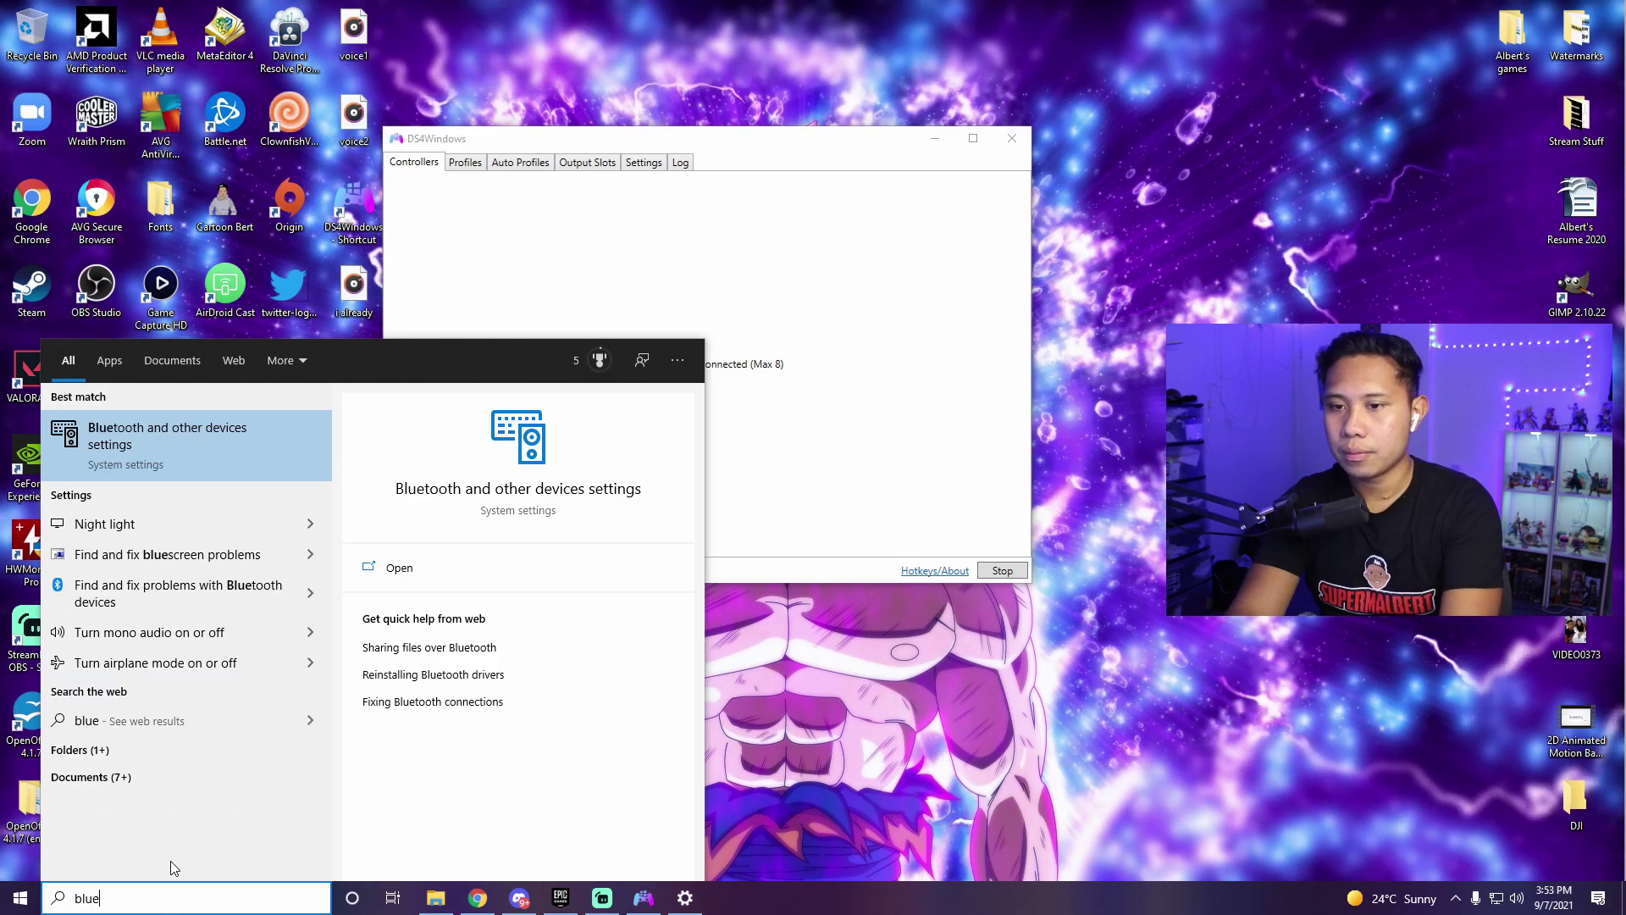
pyautogui.click(253, 437)
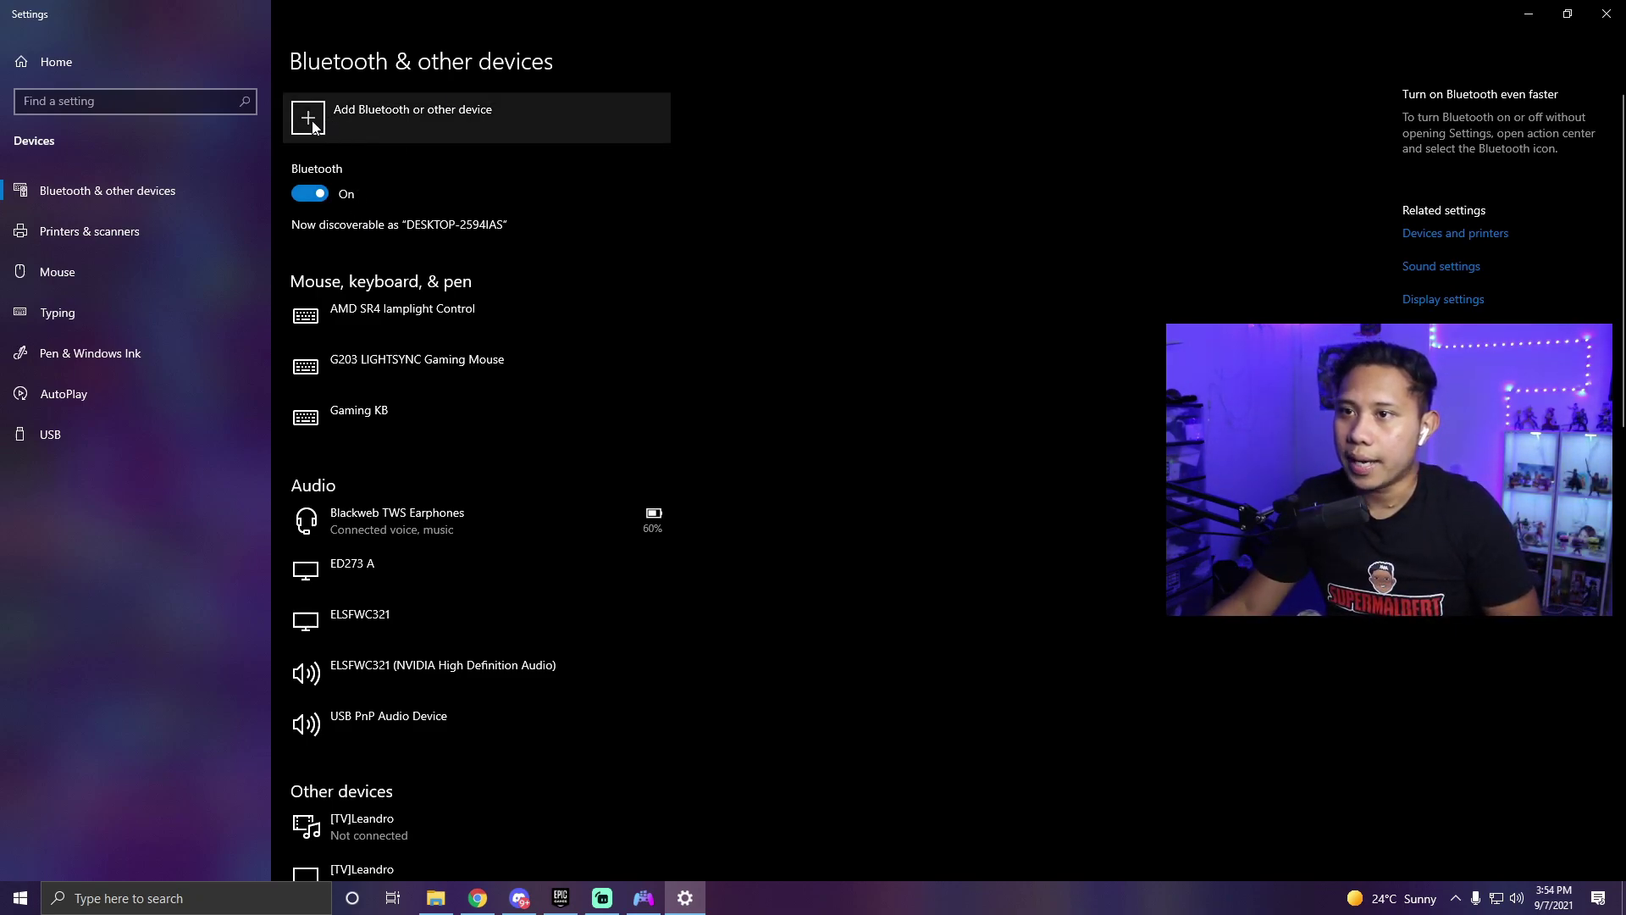
# - Pair the Wireless Controller over Bluetooth until Connected, then minimize Settings
pyautogui.click(445, 119)
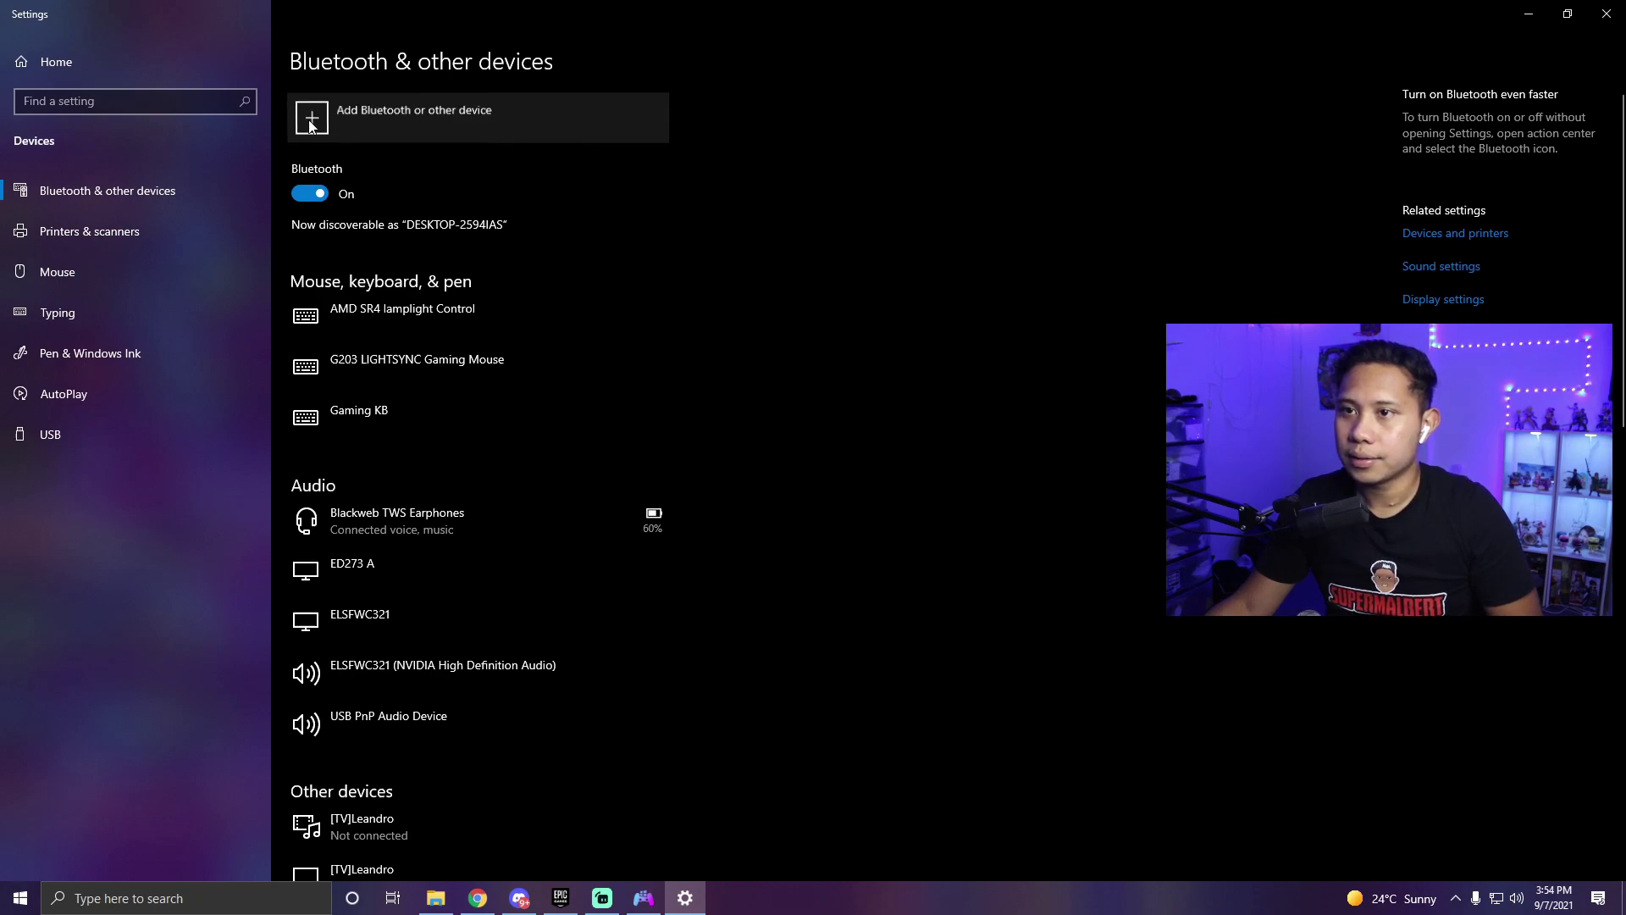
pyautogui.click(865, 296)
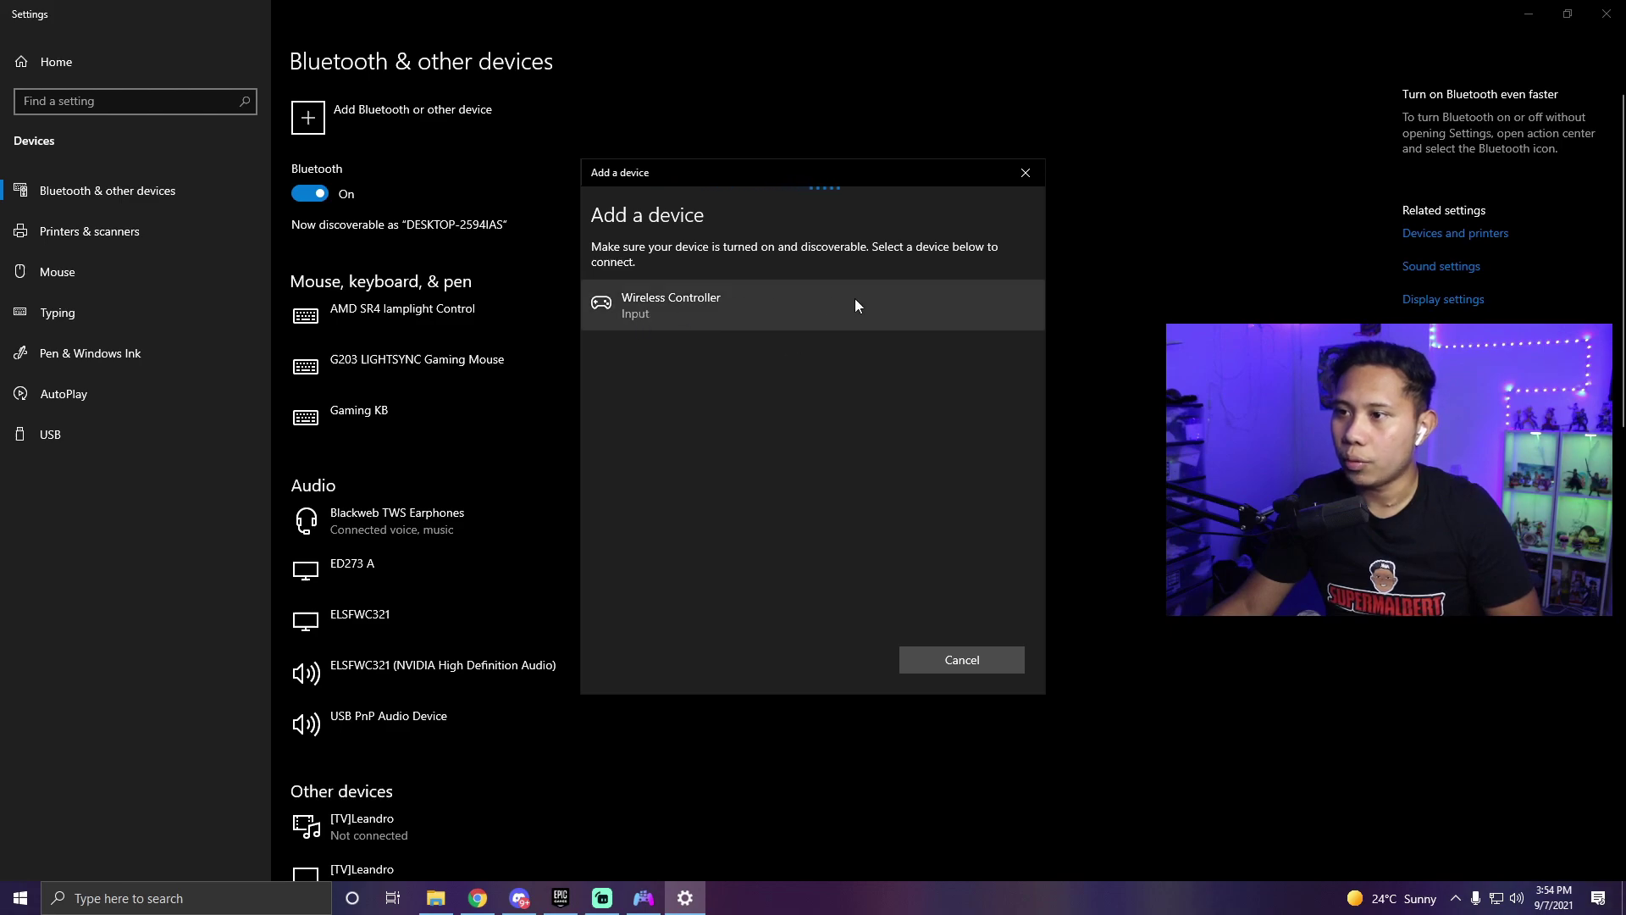
pyautogui.click(834, 306)
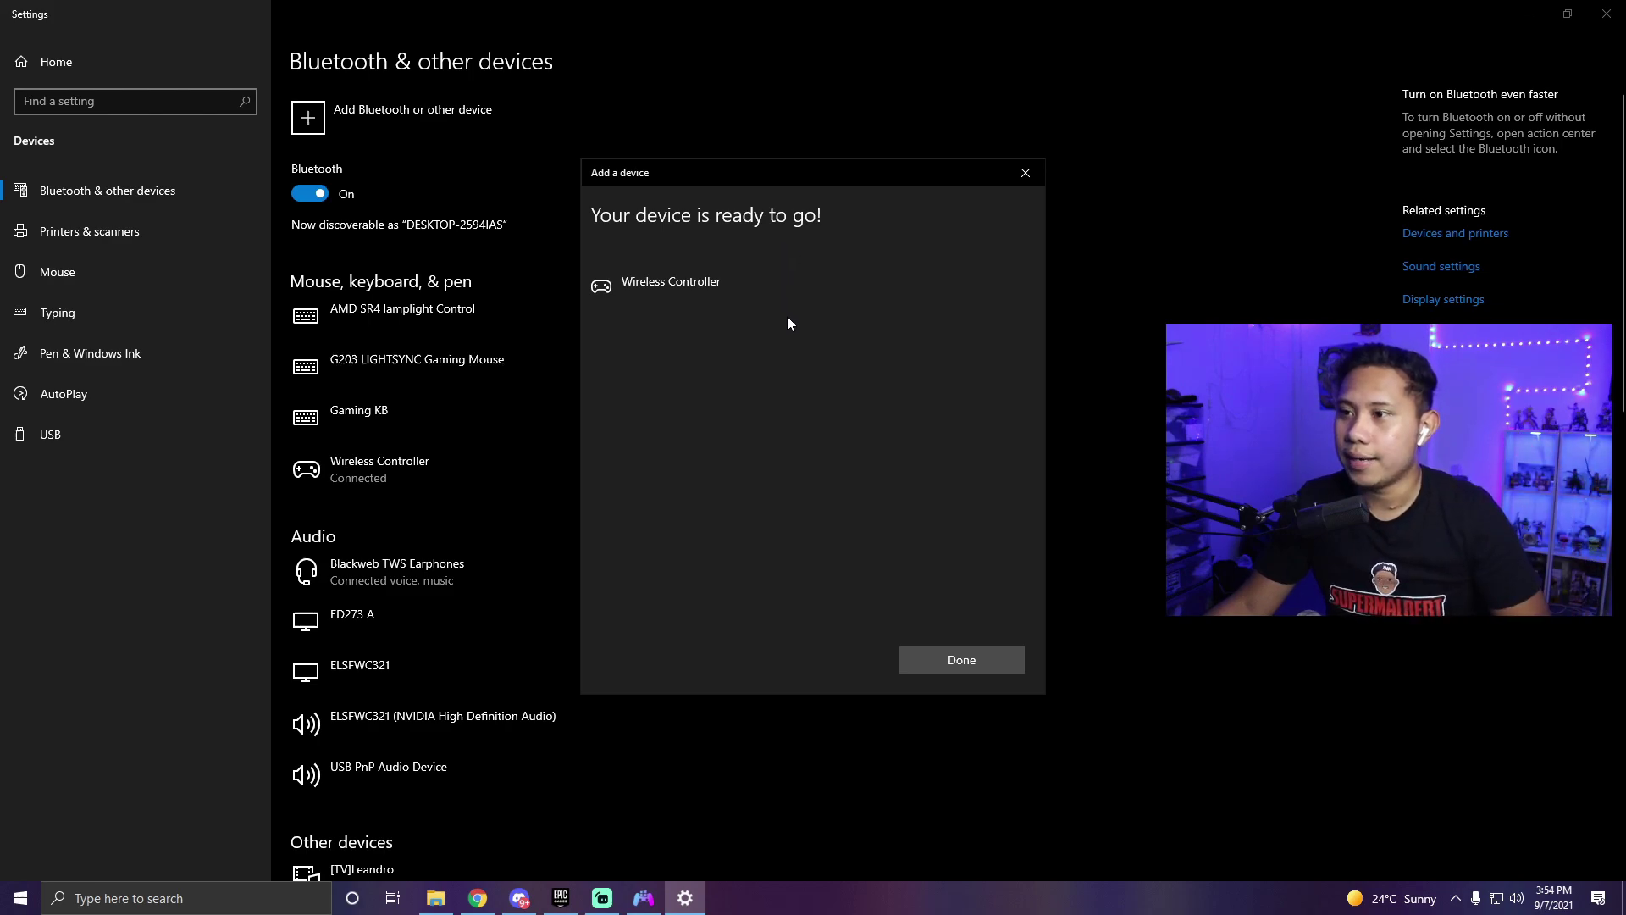
pyautogui.click(970, 660)
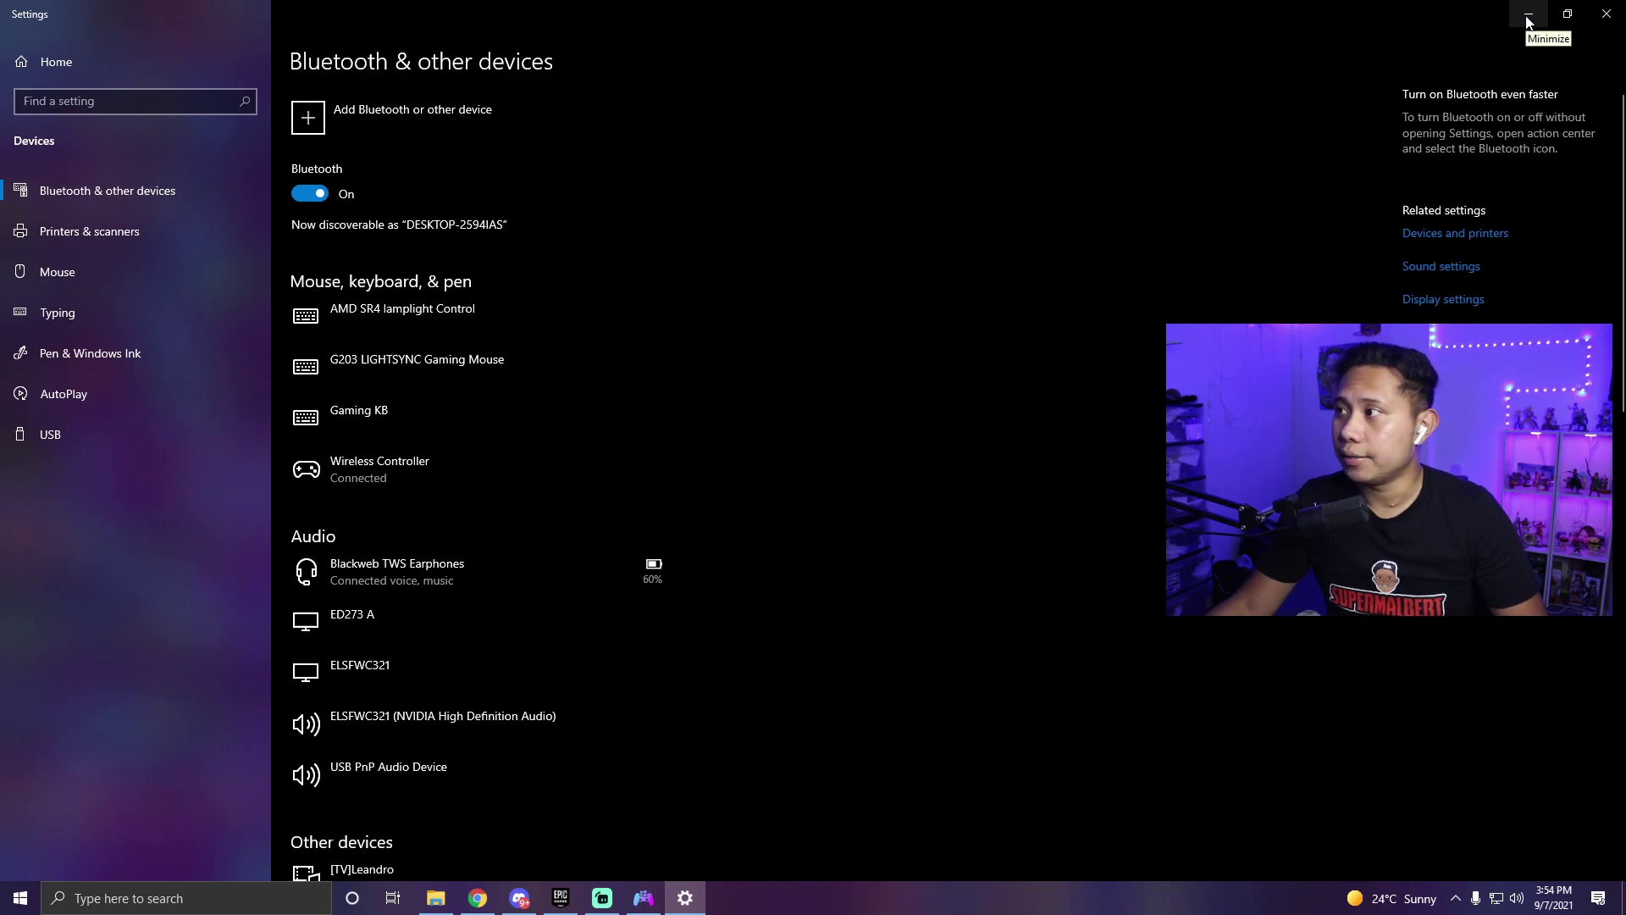
pyautogui.click(1526, 15)
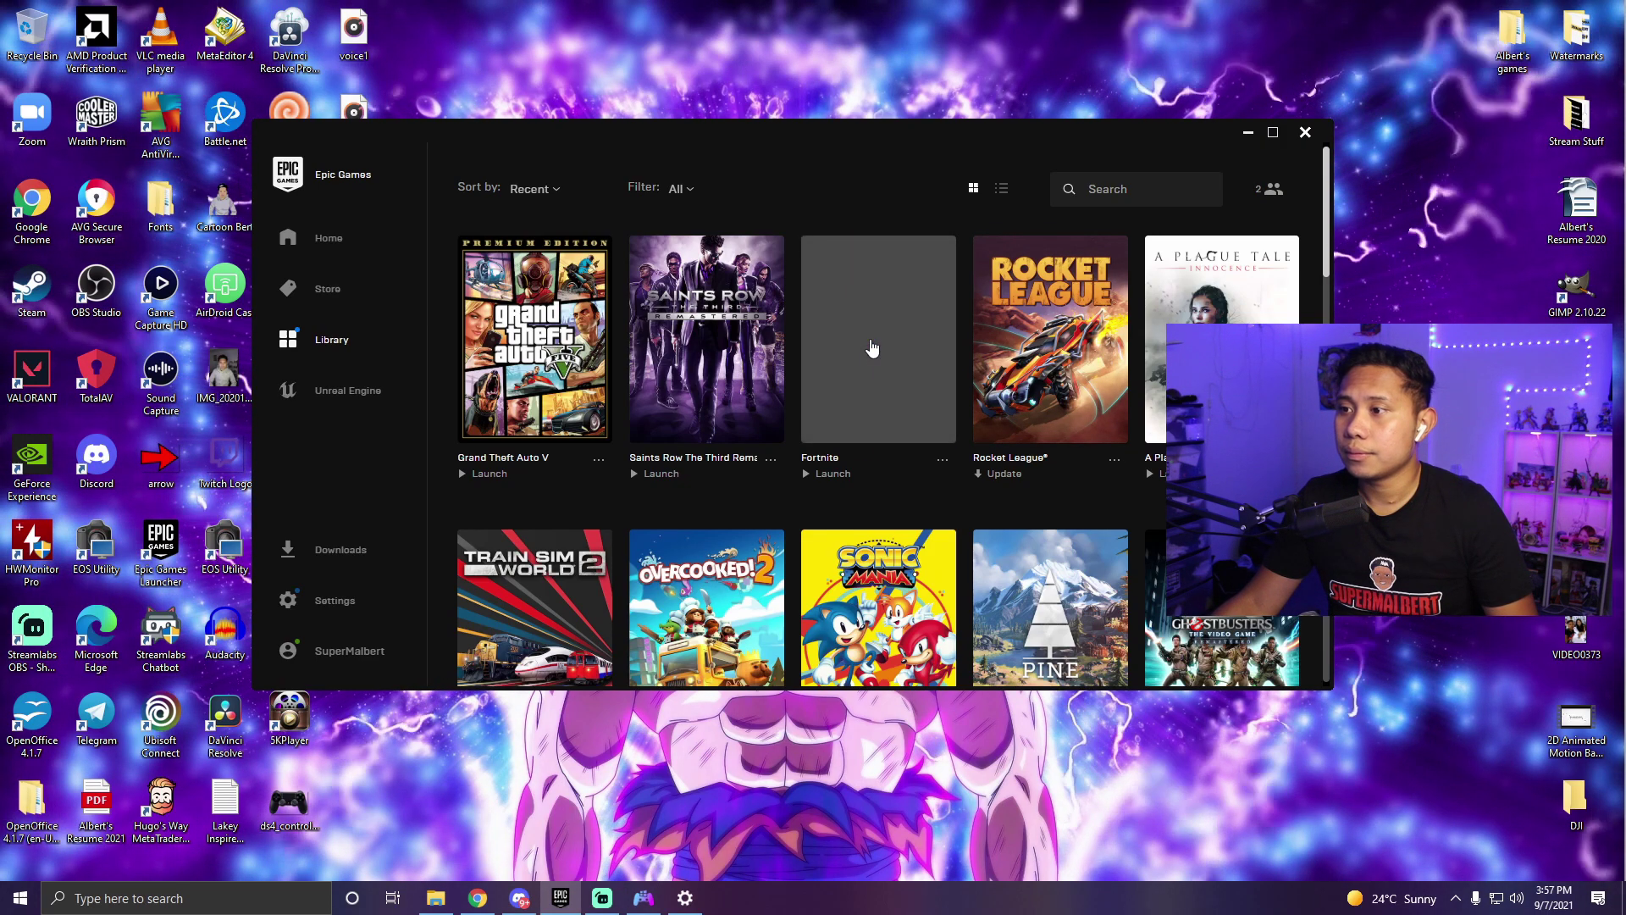
# - Start Fortnite from its tile in the Epic Games Launcher Library
pyautogui.click(868, 360)
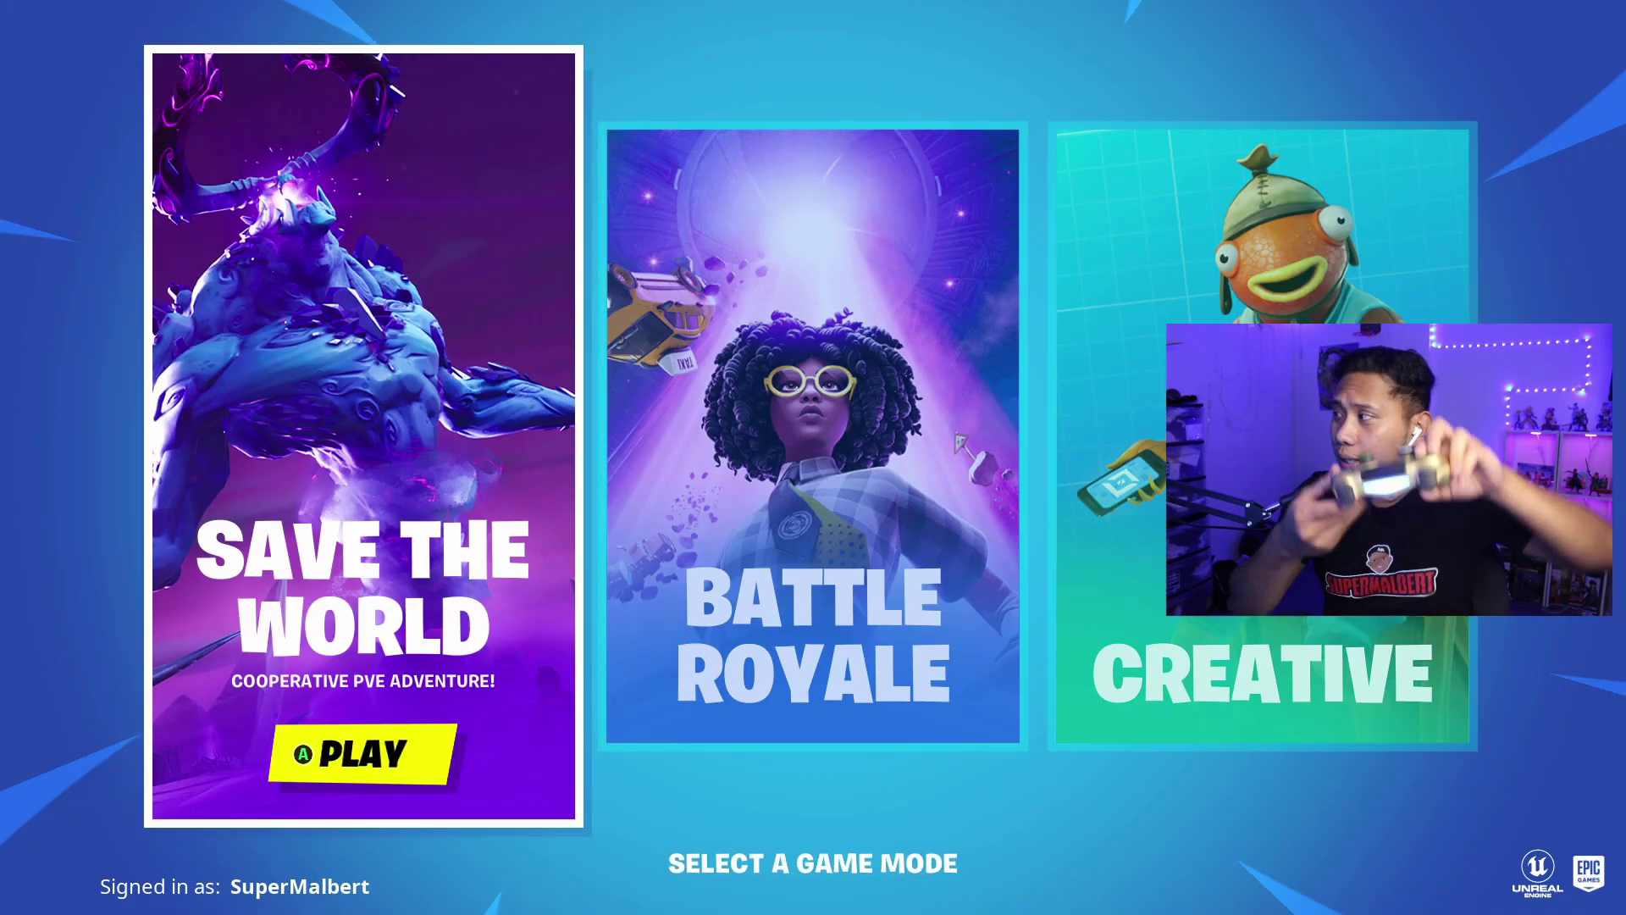
pyautogui.press('Right')
pyautogui.press('Left')
pyautogui.press('Right')
pyautogui.press('Right')
pyautogui.press('Left')
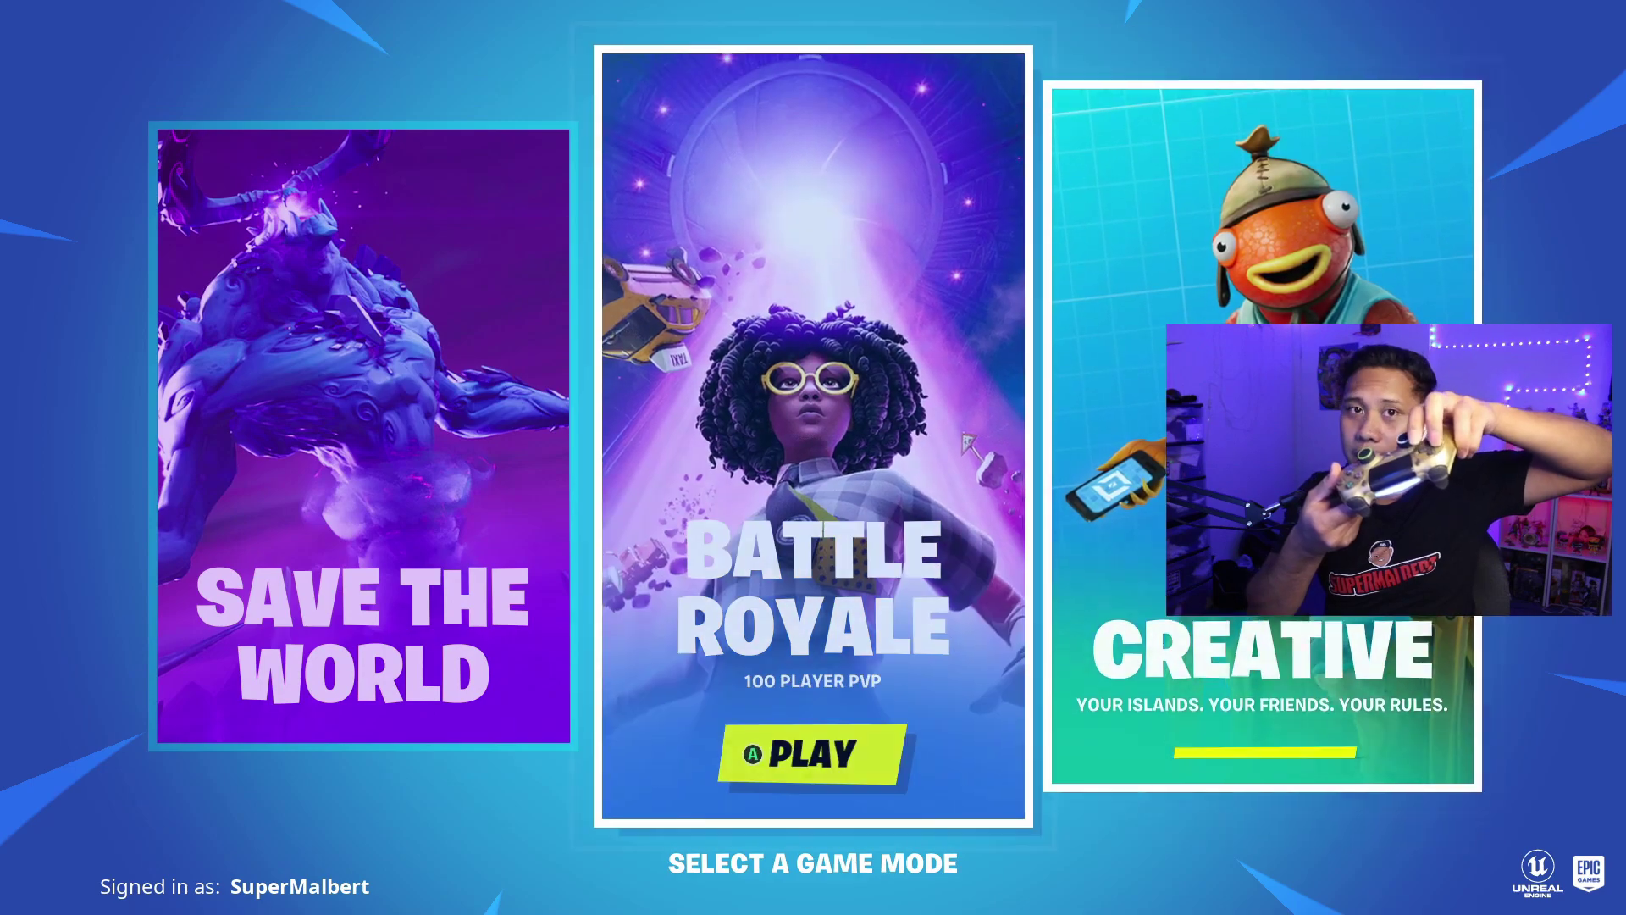
pyautogui.press('Left')
pyautogui.press('Right')
pyautogui.press('Right')
pyautogui.press('Left')
pyautogui.press('Left')
pyautogui.press('Right')
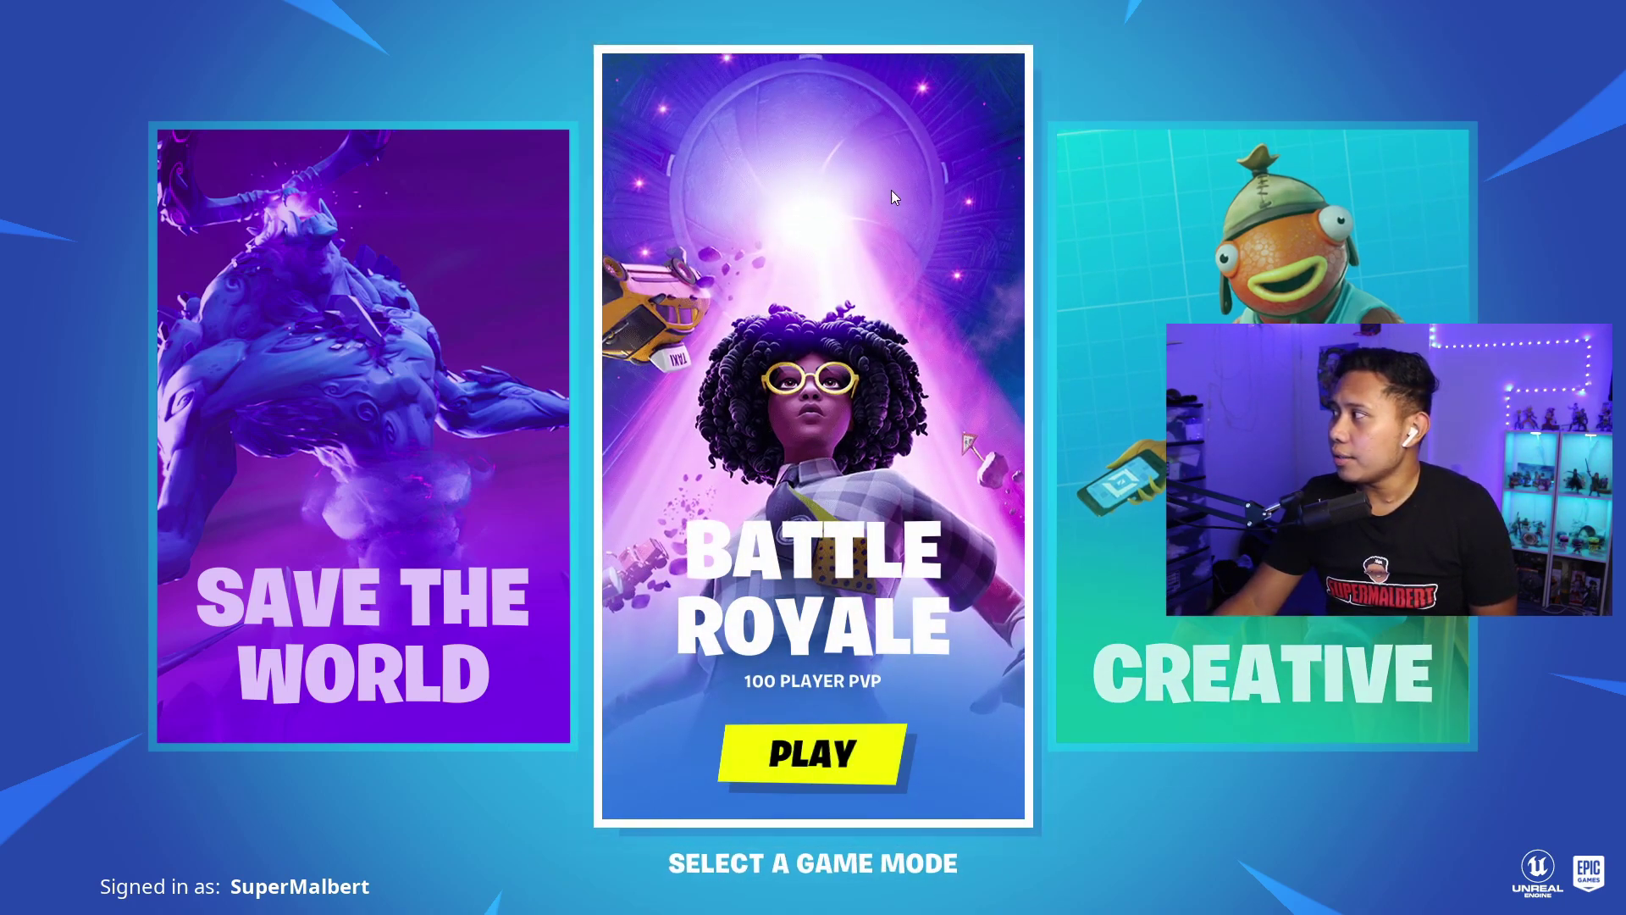
pyautogui.moveTo(1242, 203)
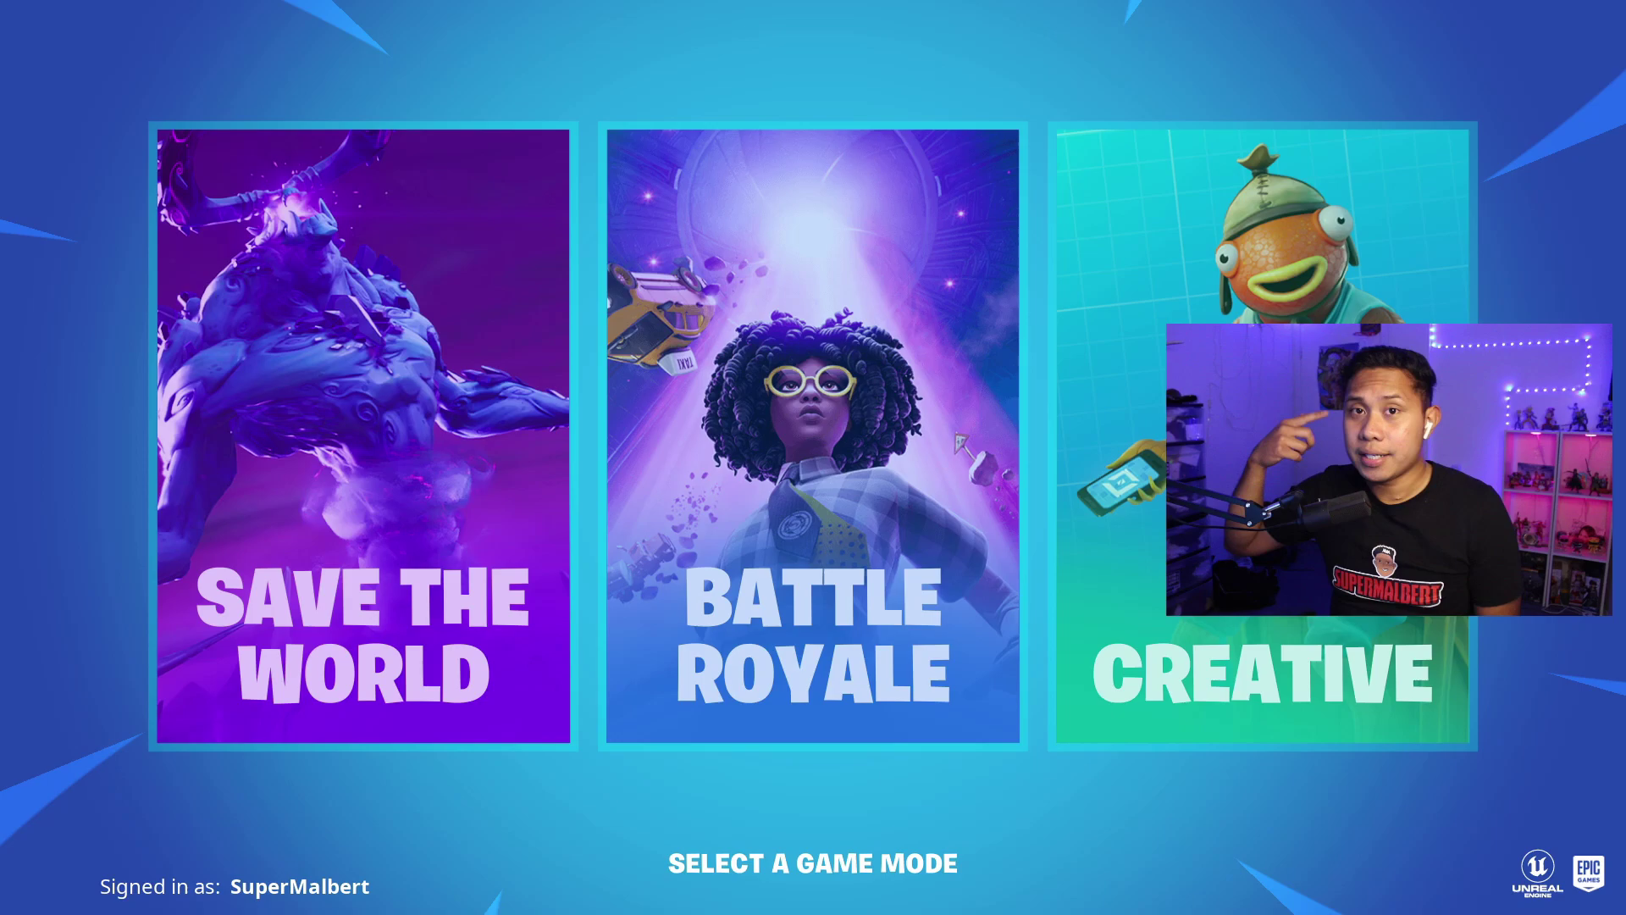
pyautogui.press('Right')
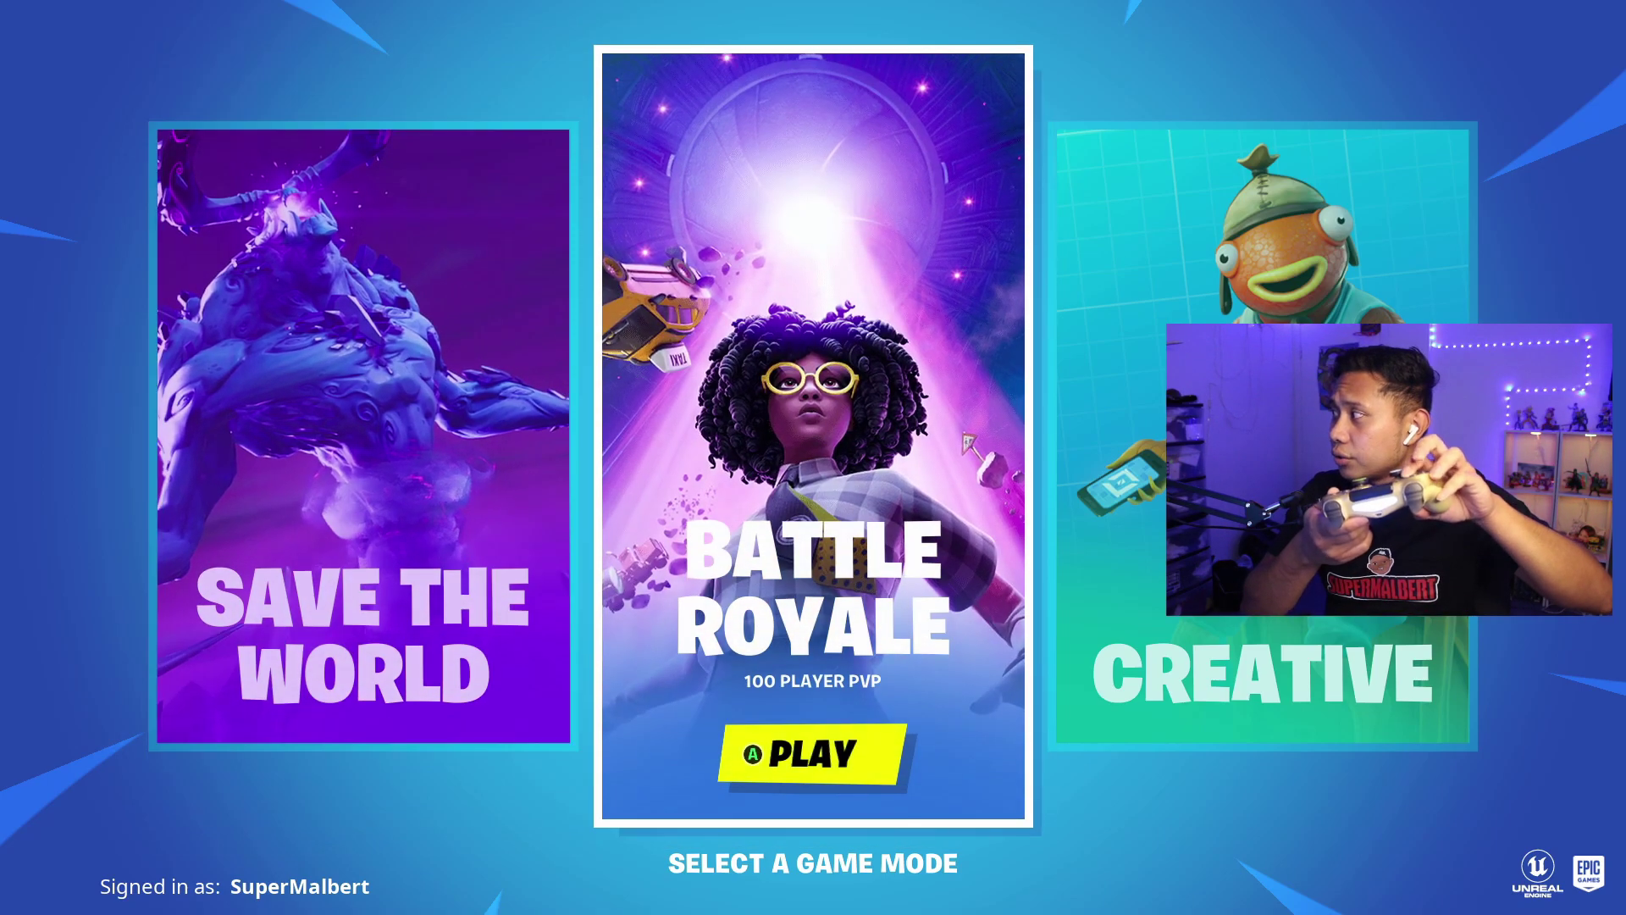
pyautogui.press('Right')
pyautogui.press('Left')
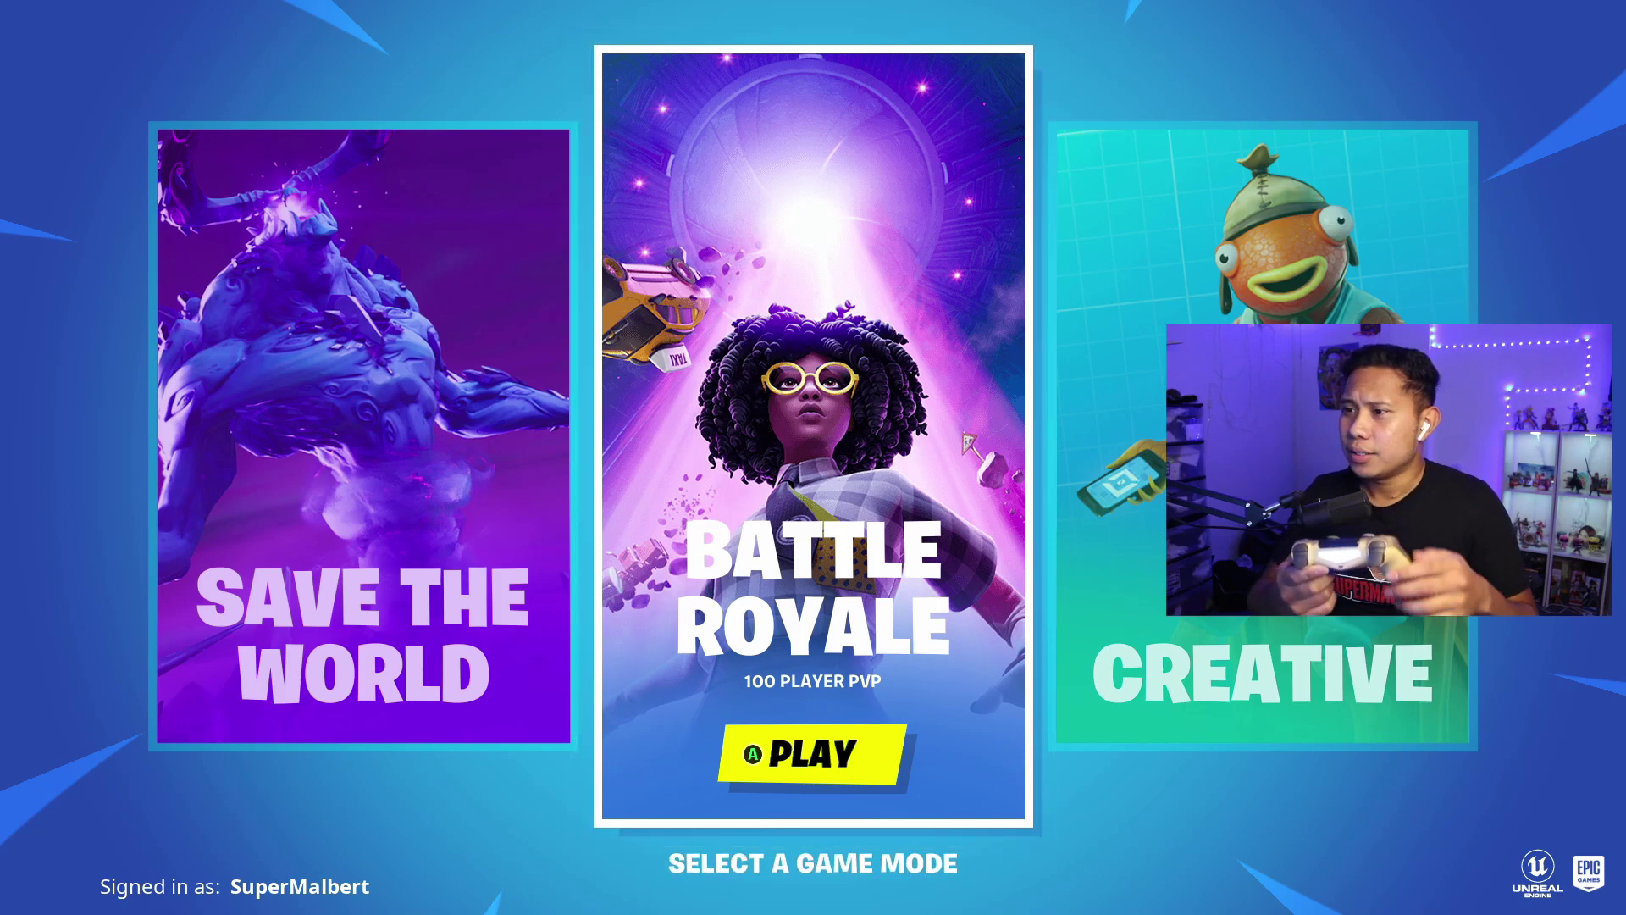
pyautogui.press('Left')
pyautogui.press('Right')
pyautogui.press('Right')
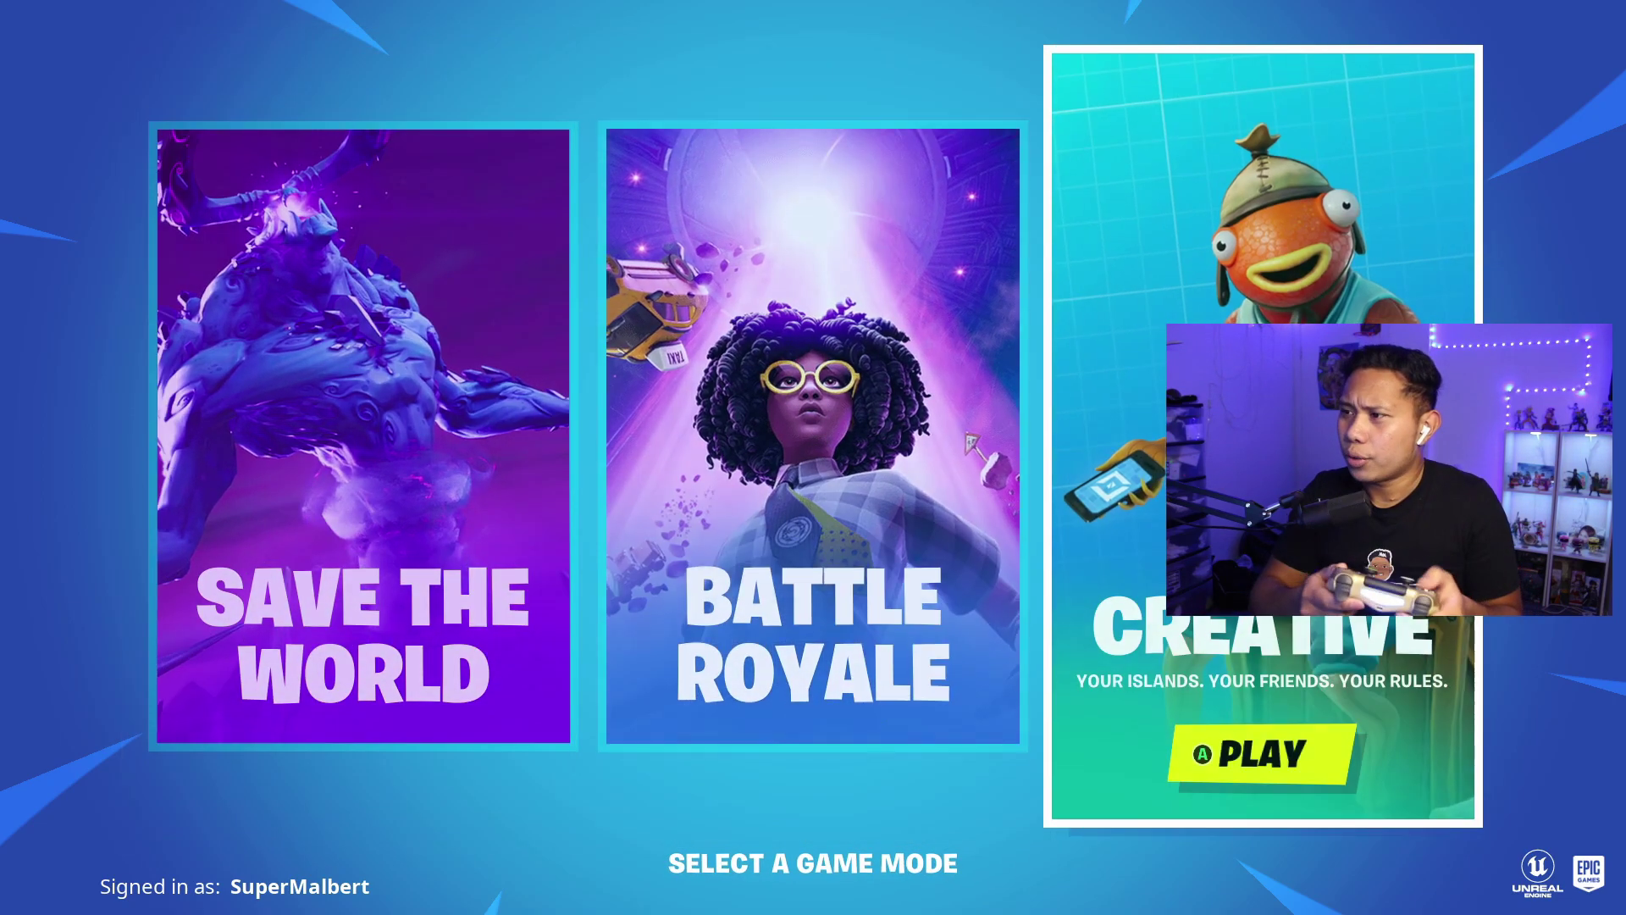
pyautogui.press('Left')
pyautogui.press('Right')
pyautogui.press('Left')
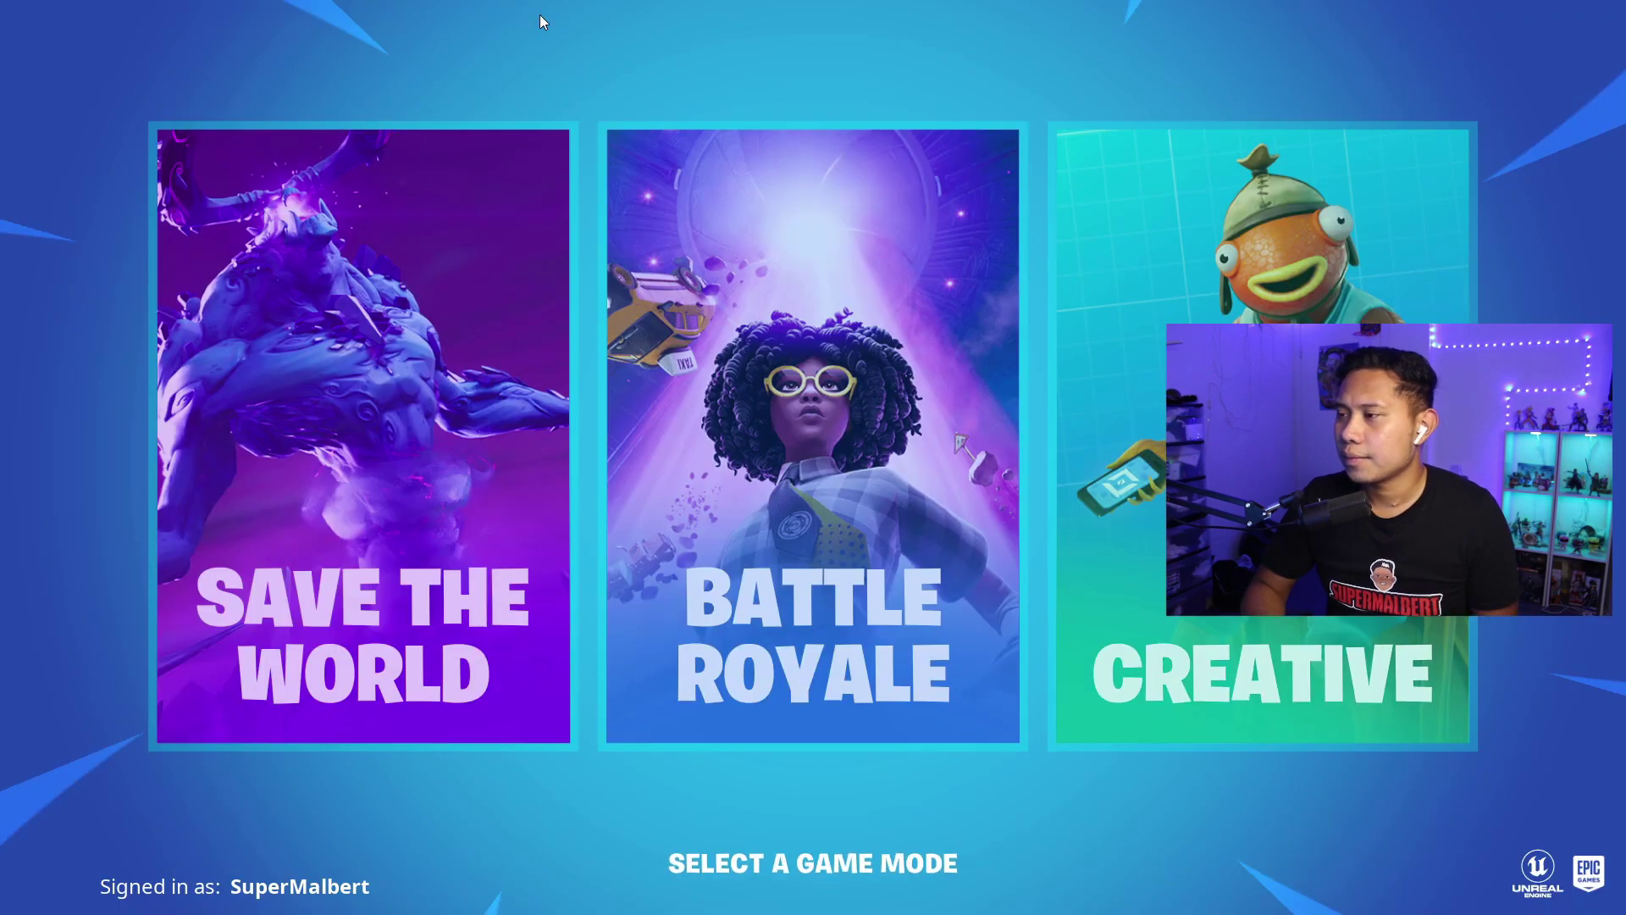
# - Choose a game mode, then run the character across the plaza, up the stairs, past Variety and Combat
pyautogui.press('Left')
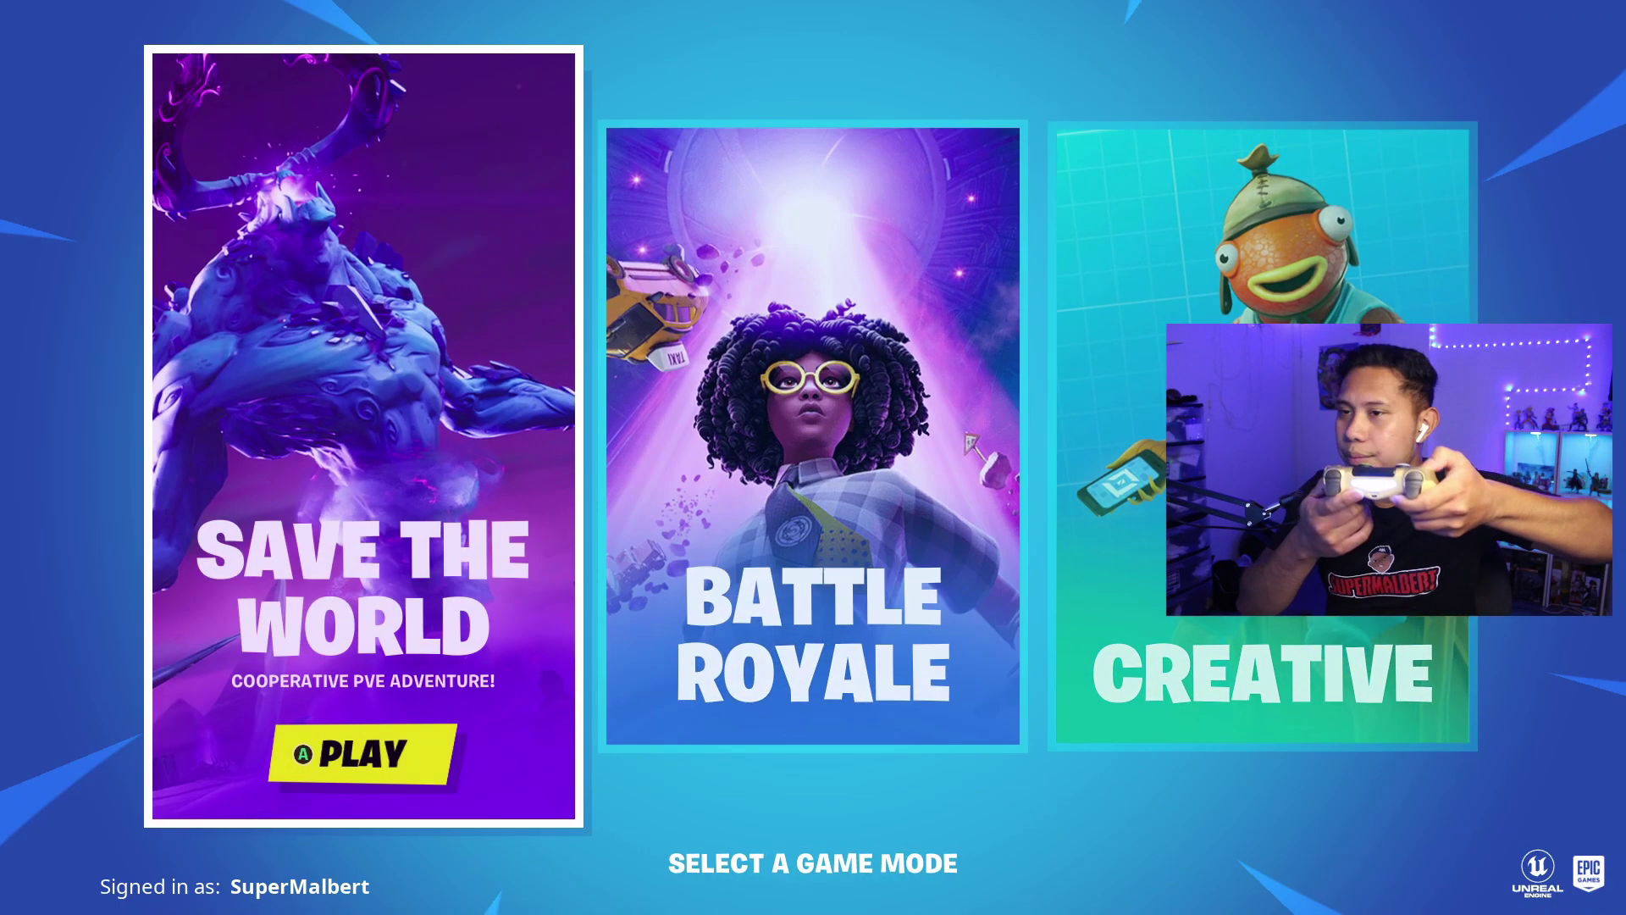
pyautogui.press('Right')
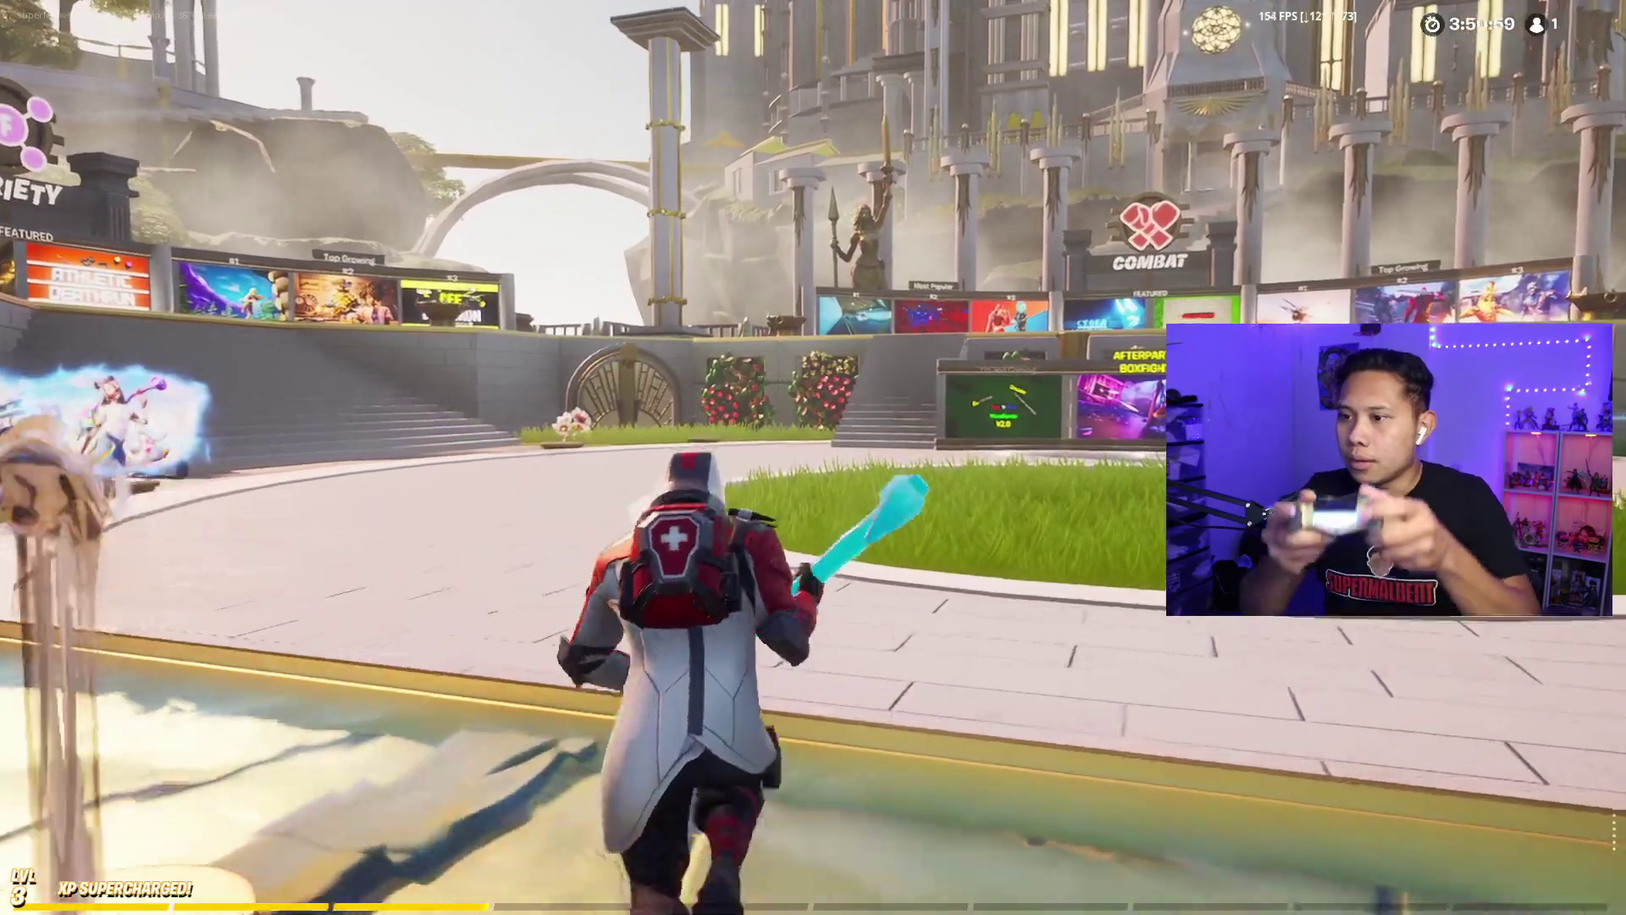
pyautogui.press('w')
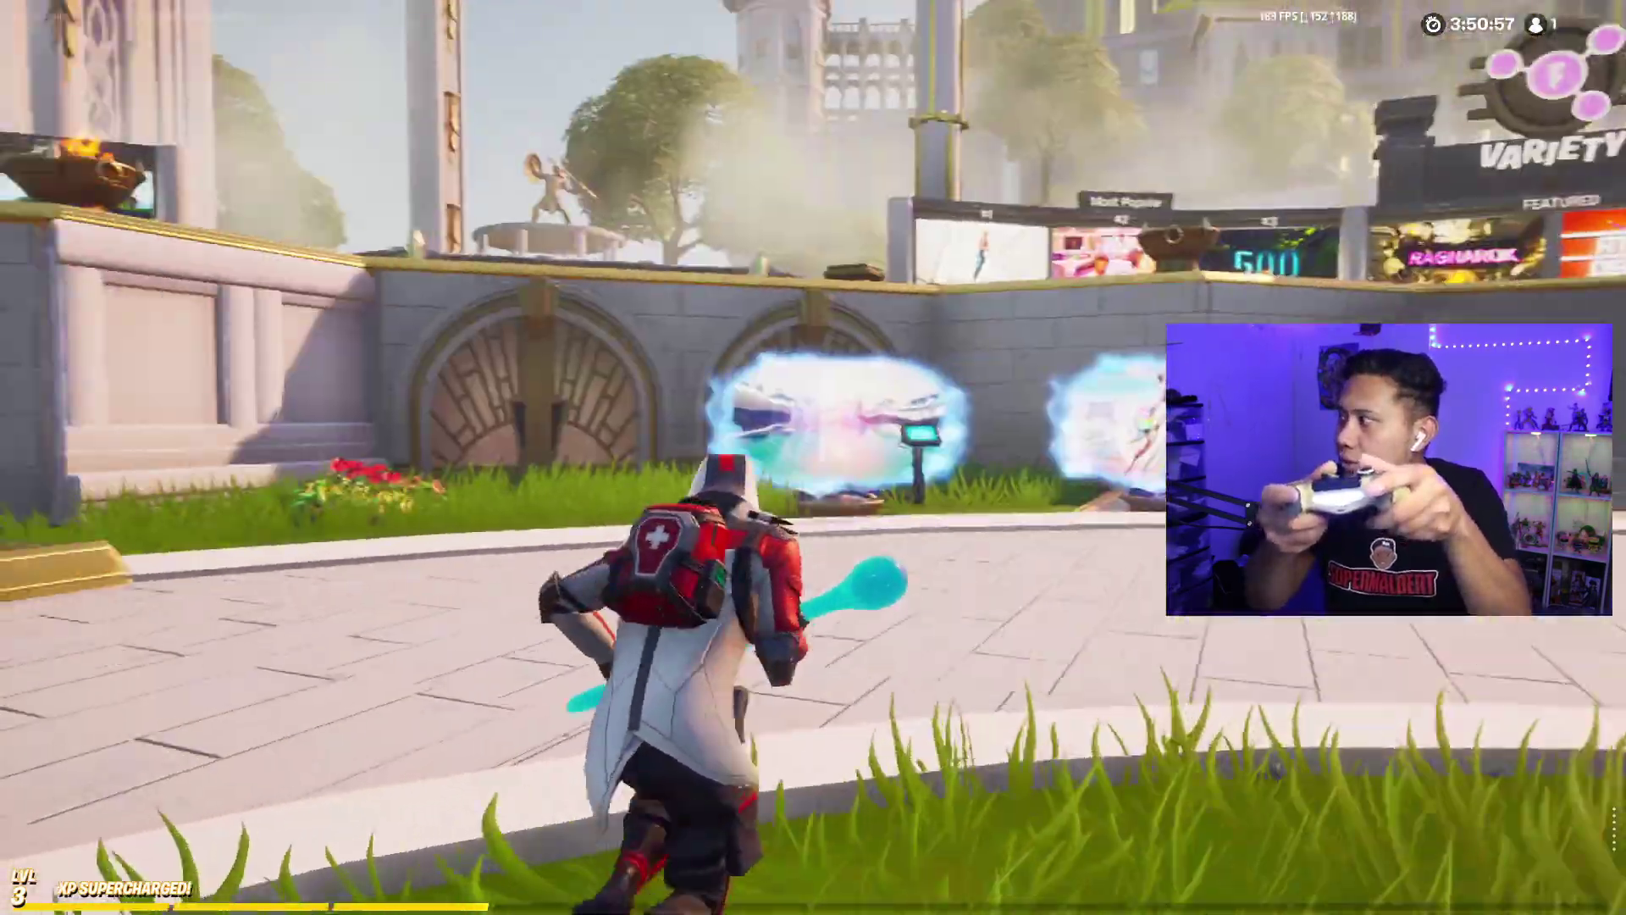
pyautogui.press('w')
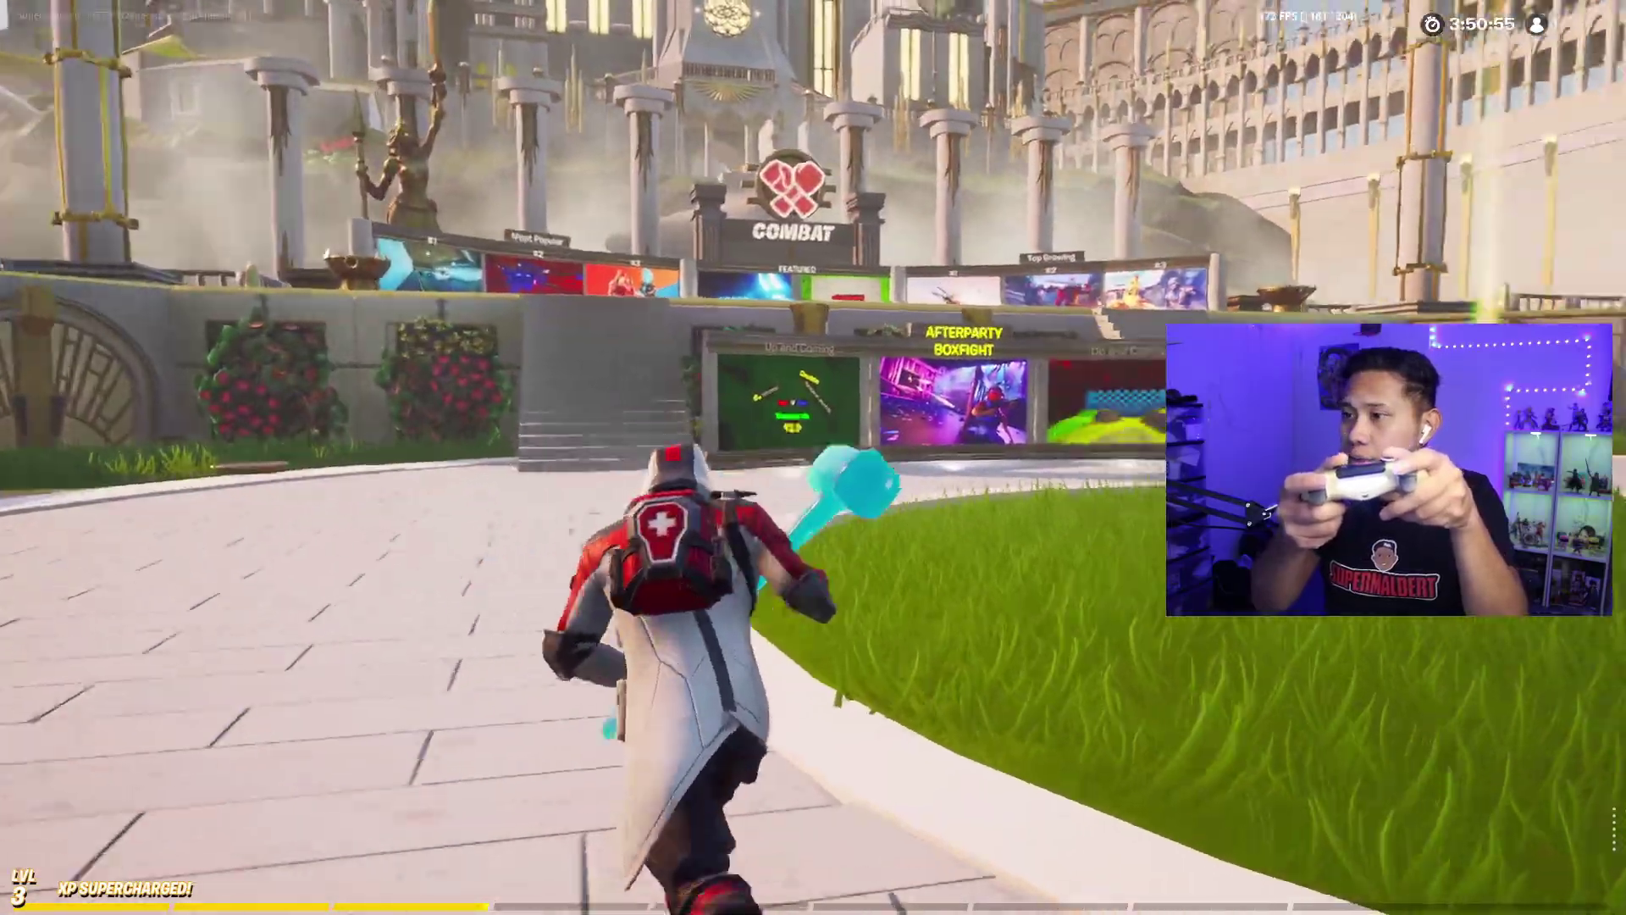
pyautogui.press('w')
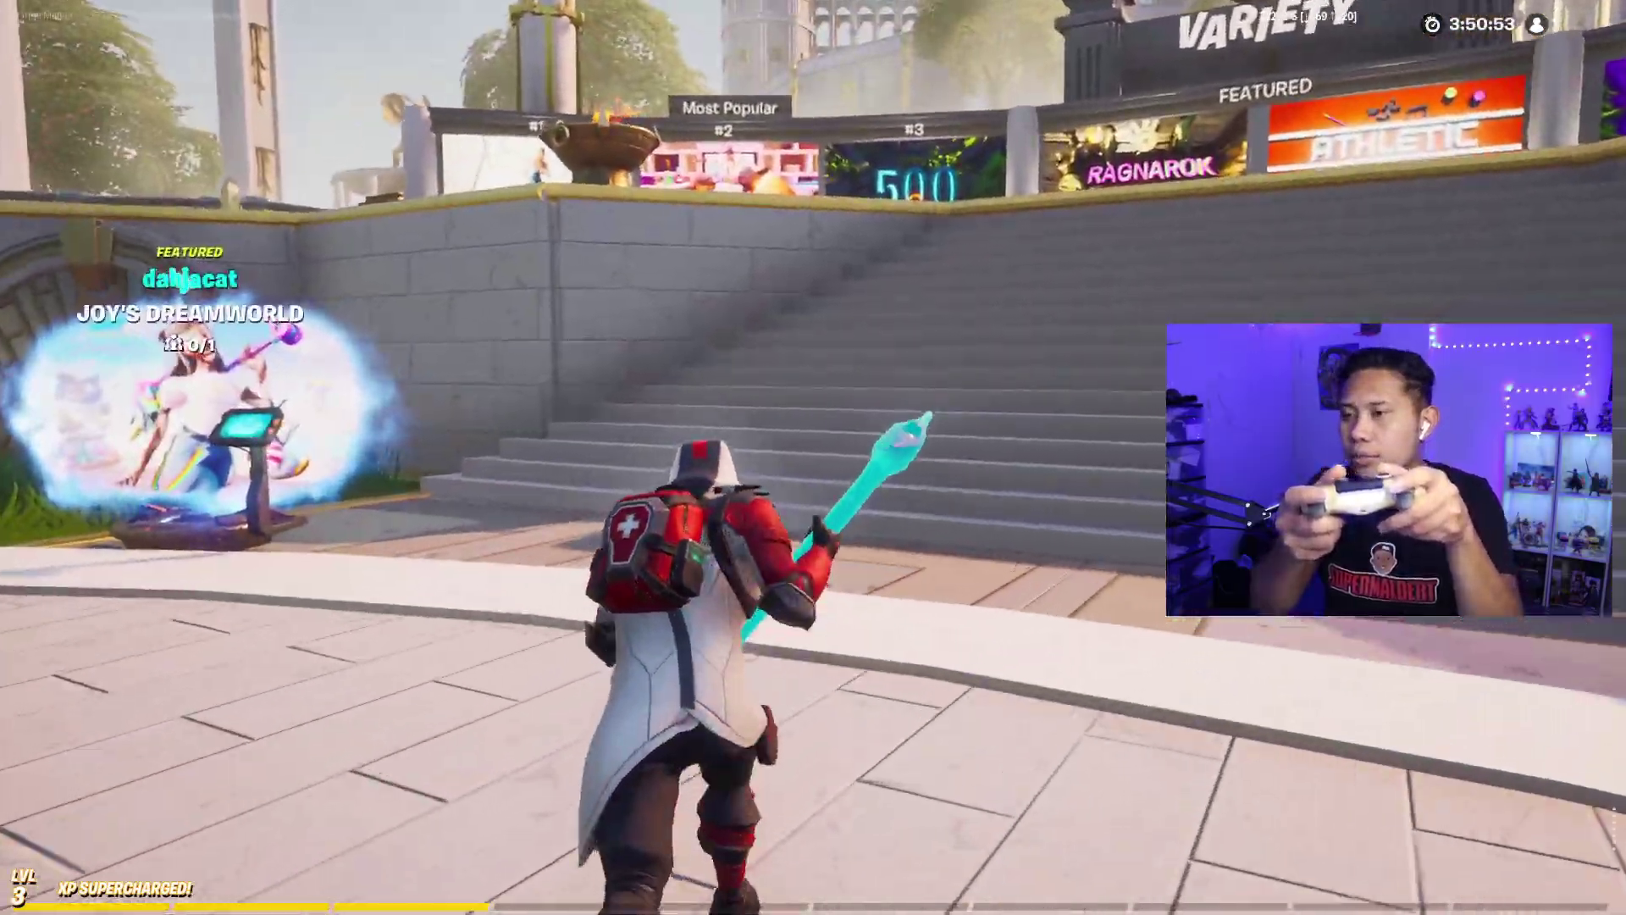
pyautogui.press('w')
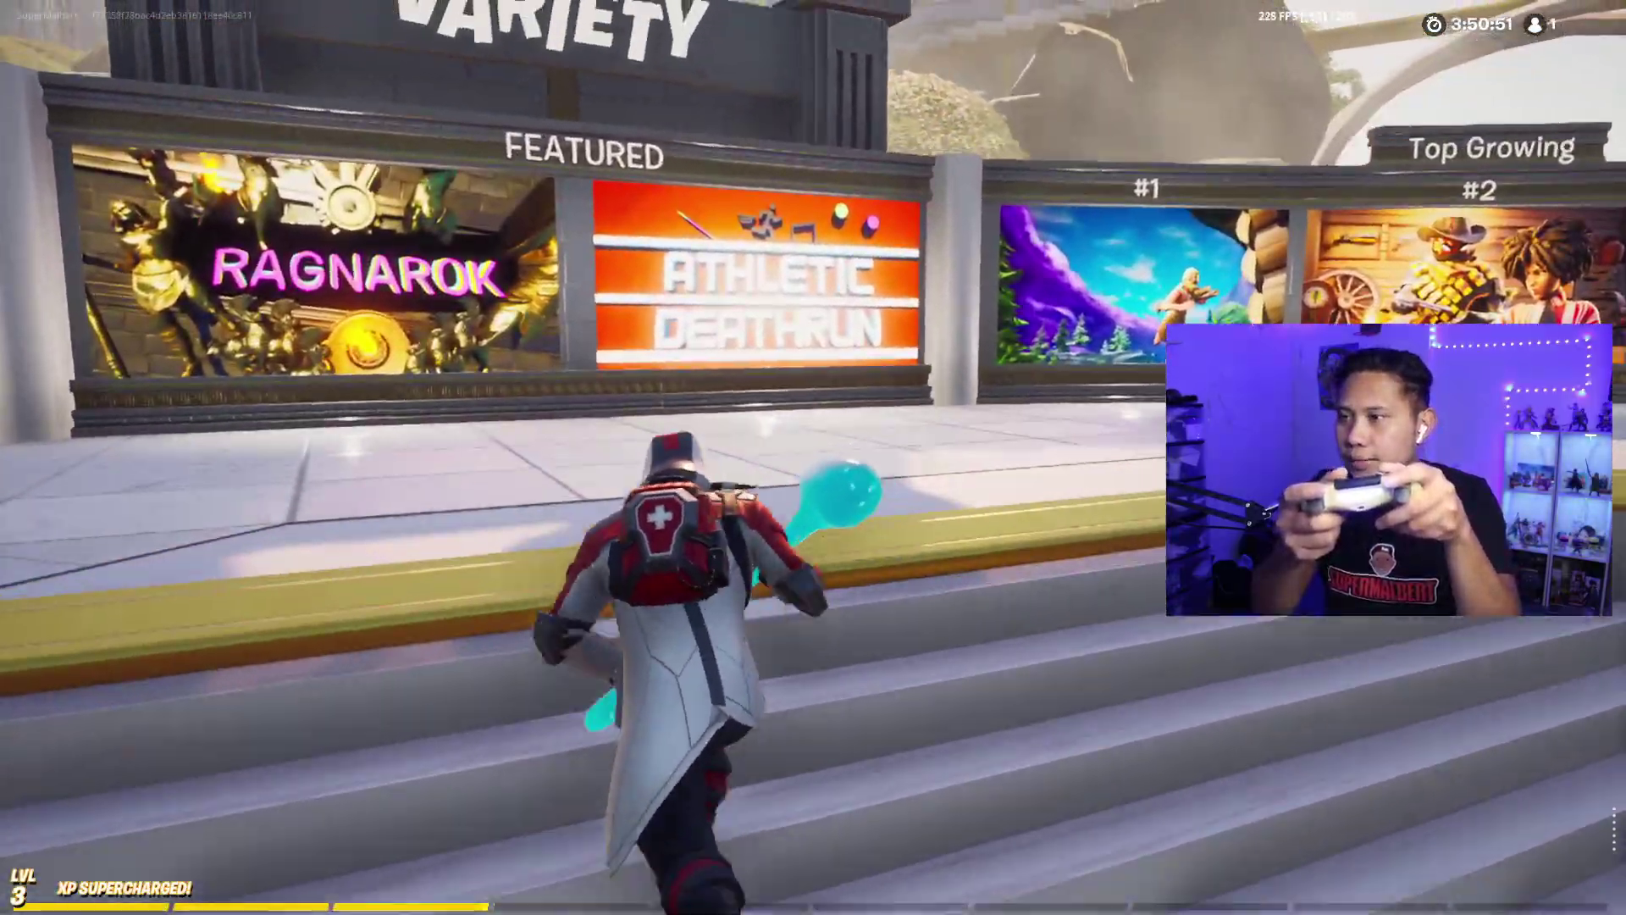
pyautogui.press('w')
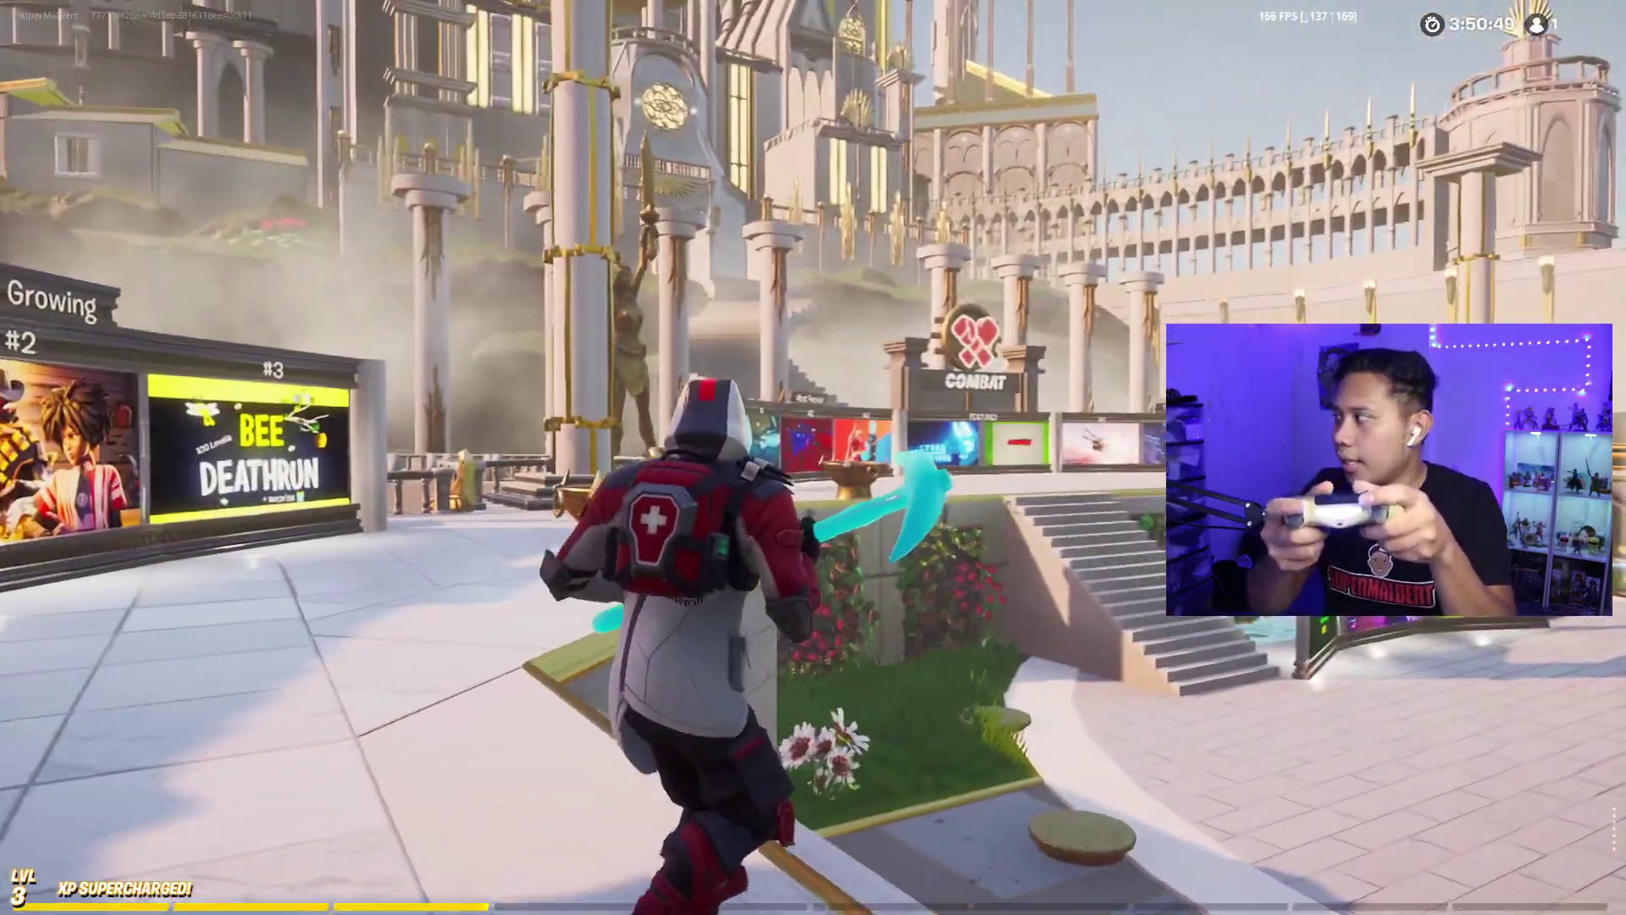
pyautogui.press('w')
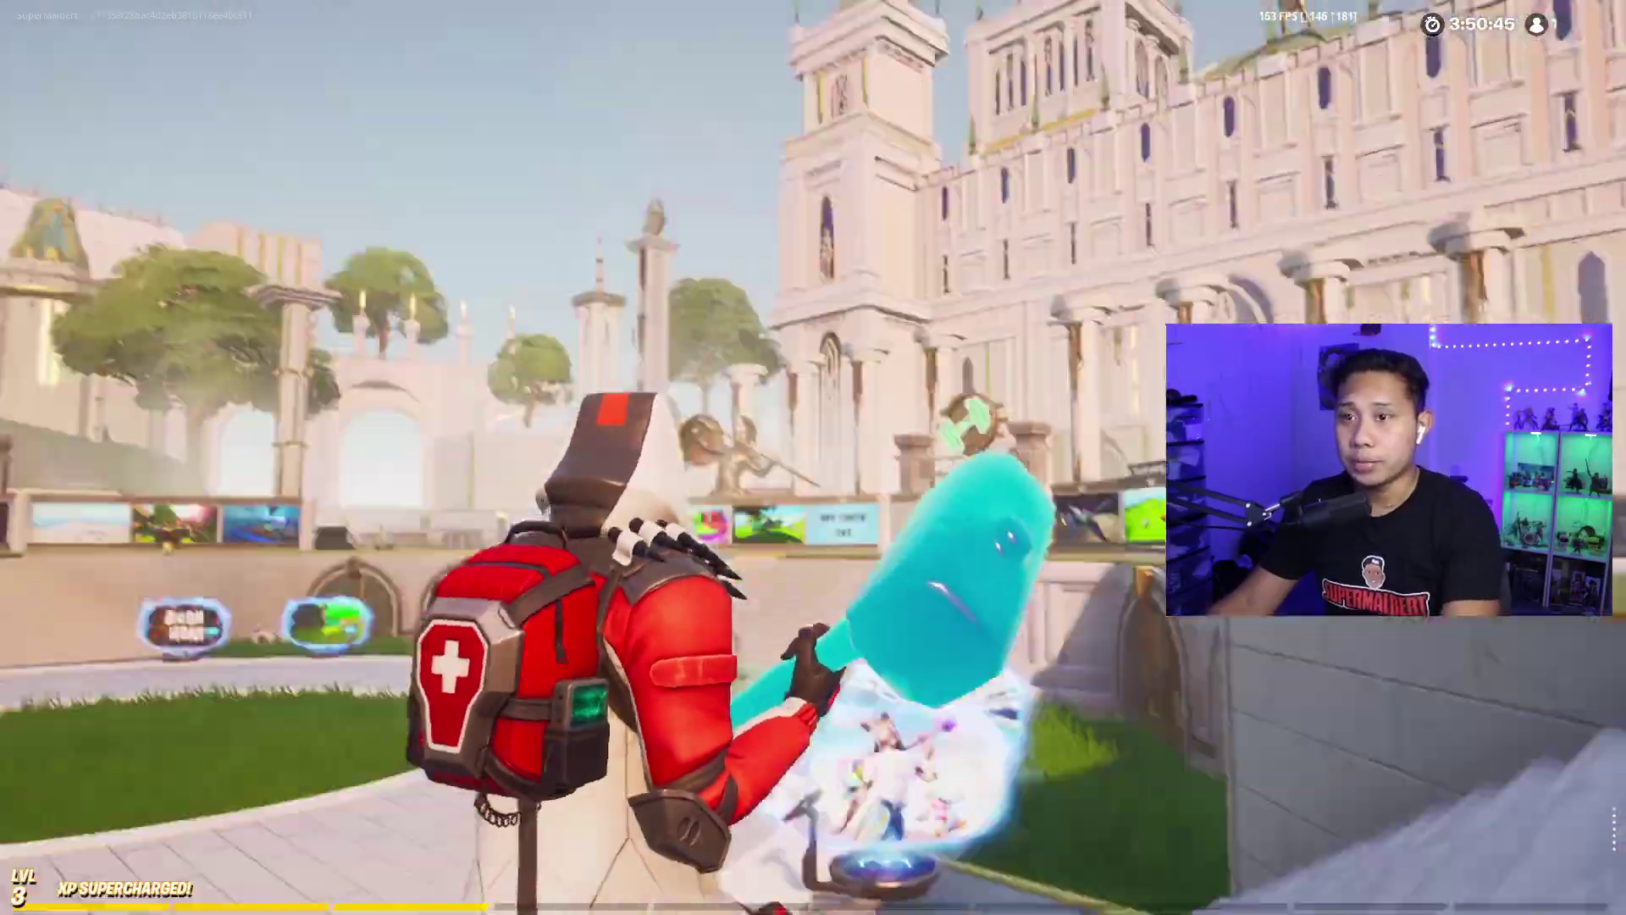
pyautogui.press('w')
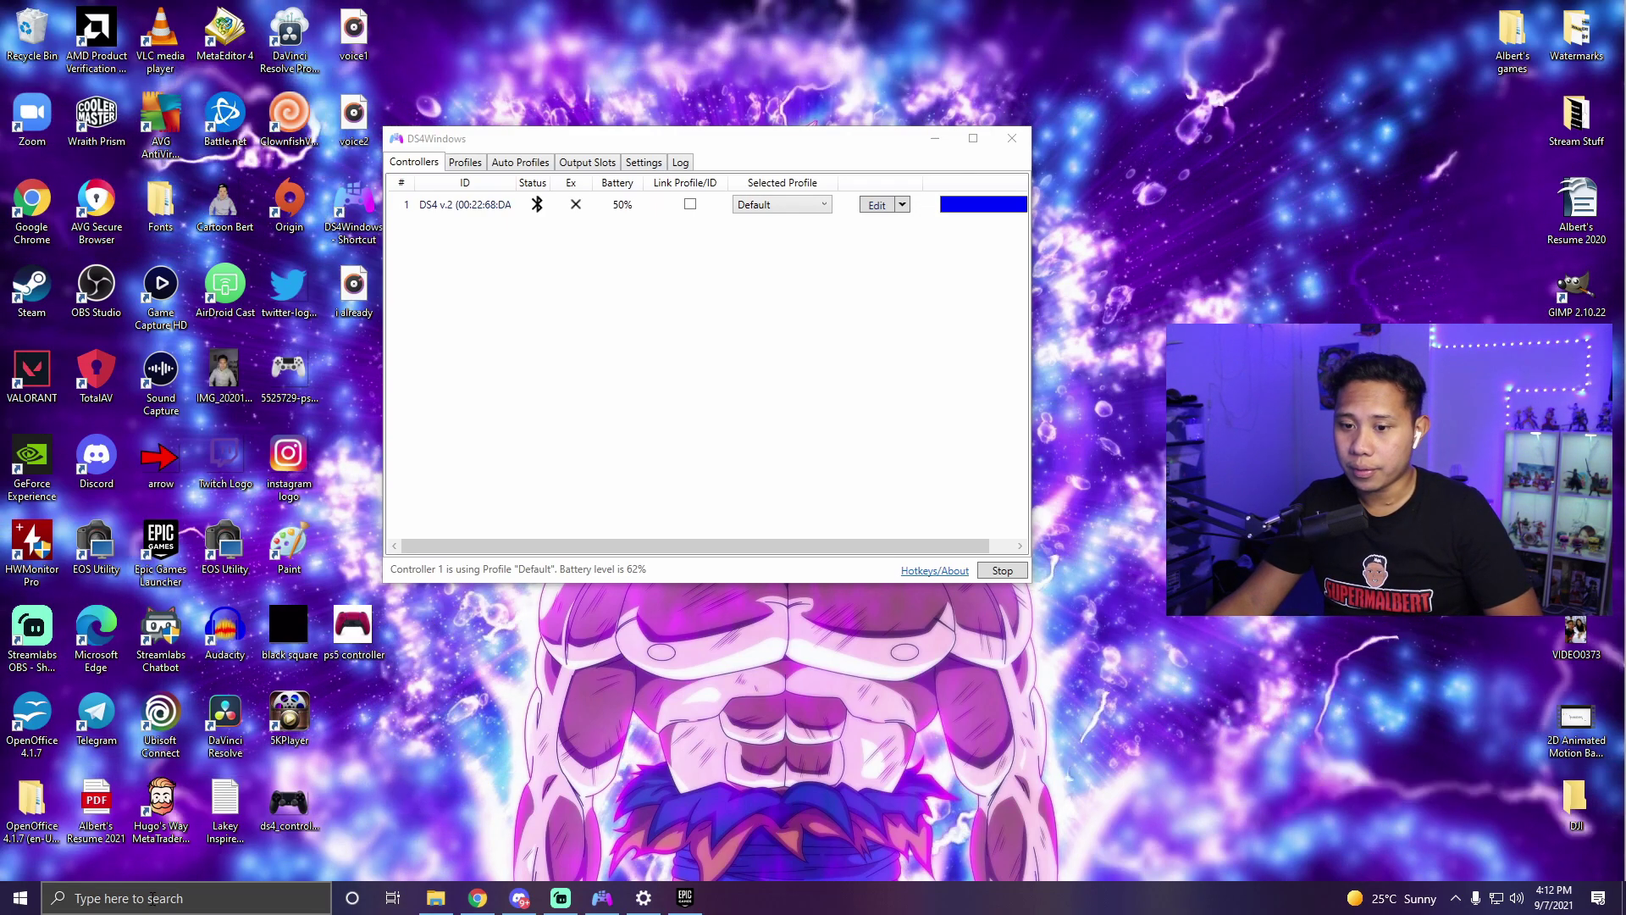
# - Search 'blue' and open the Bluetooth & other devices settings best match
pyautogui.click(131, 900)
pyautogui.write('blue')
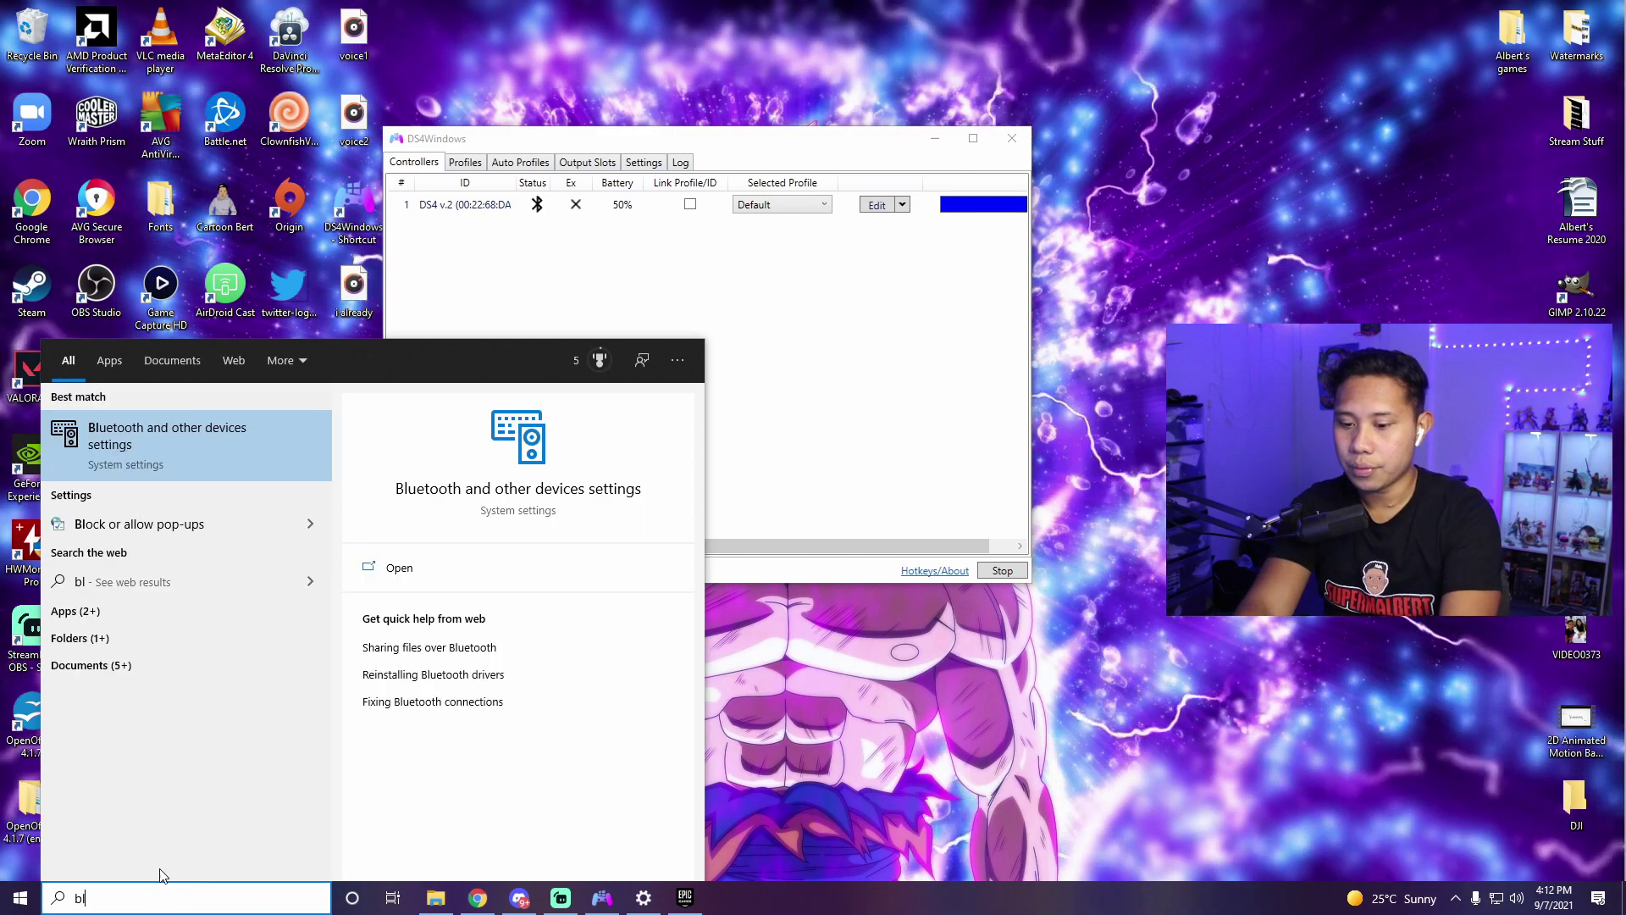
pyautogui.click(222, 444)
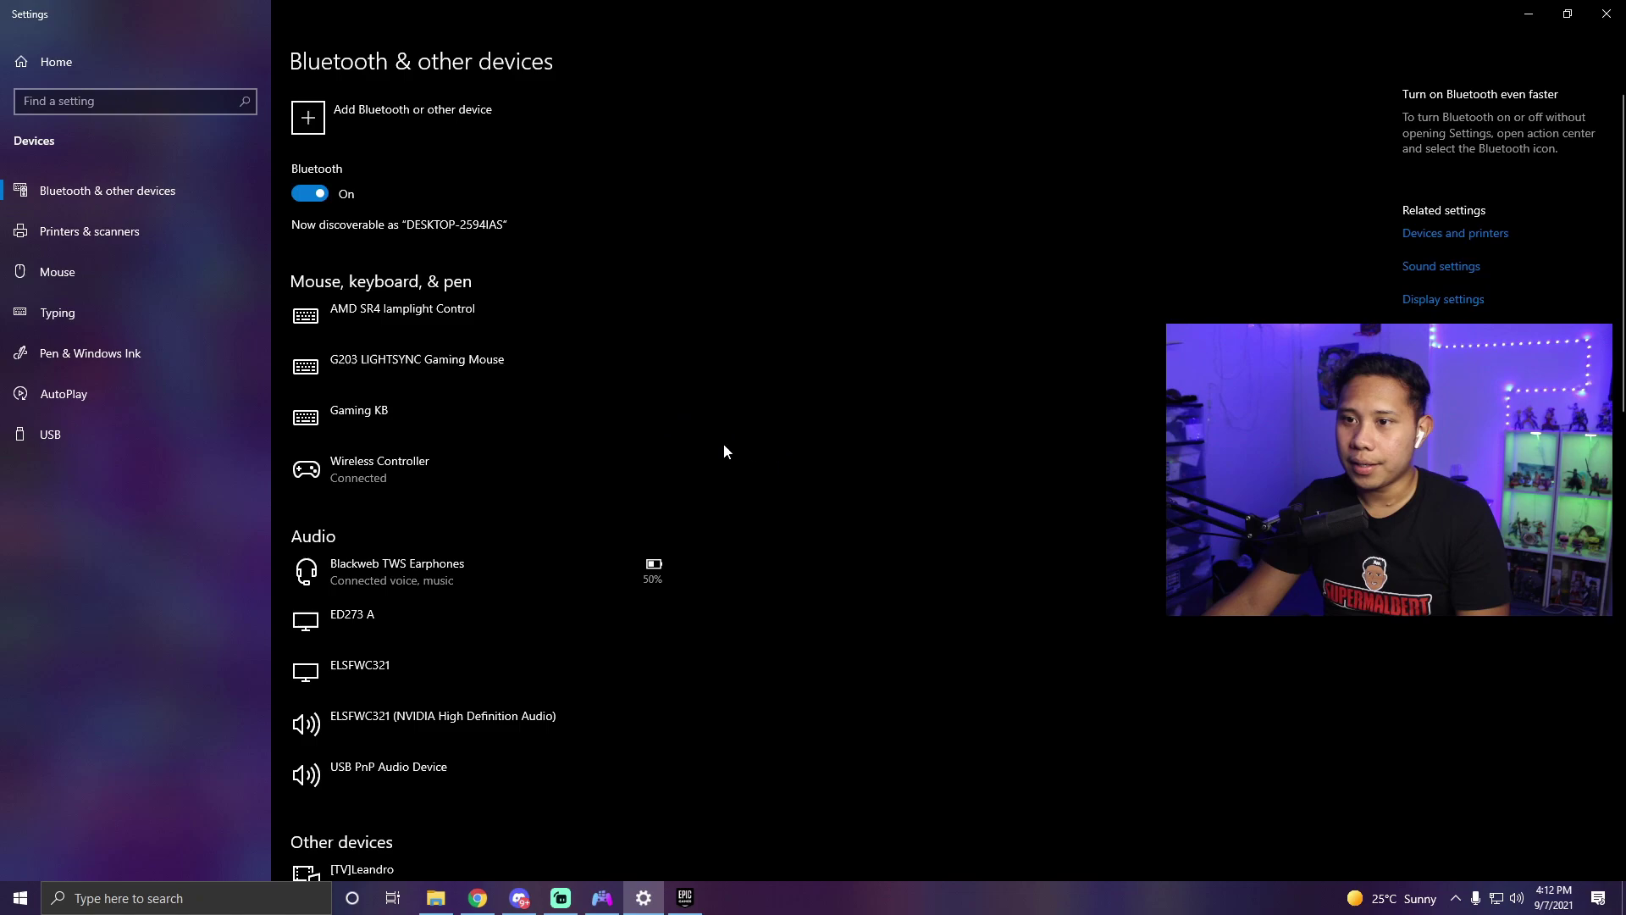
# - Remove the Wireless Controller device and confirm with Yes
pyautogui.click(500, 467)
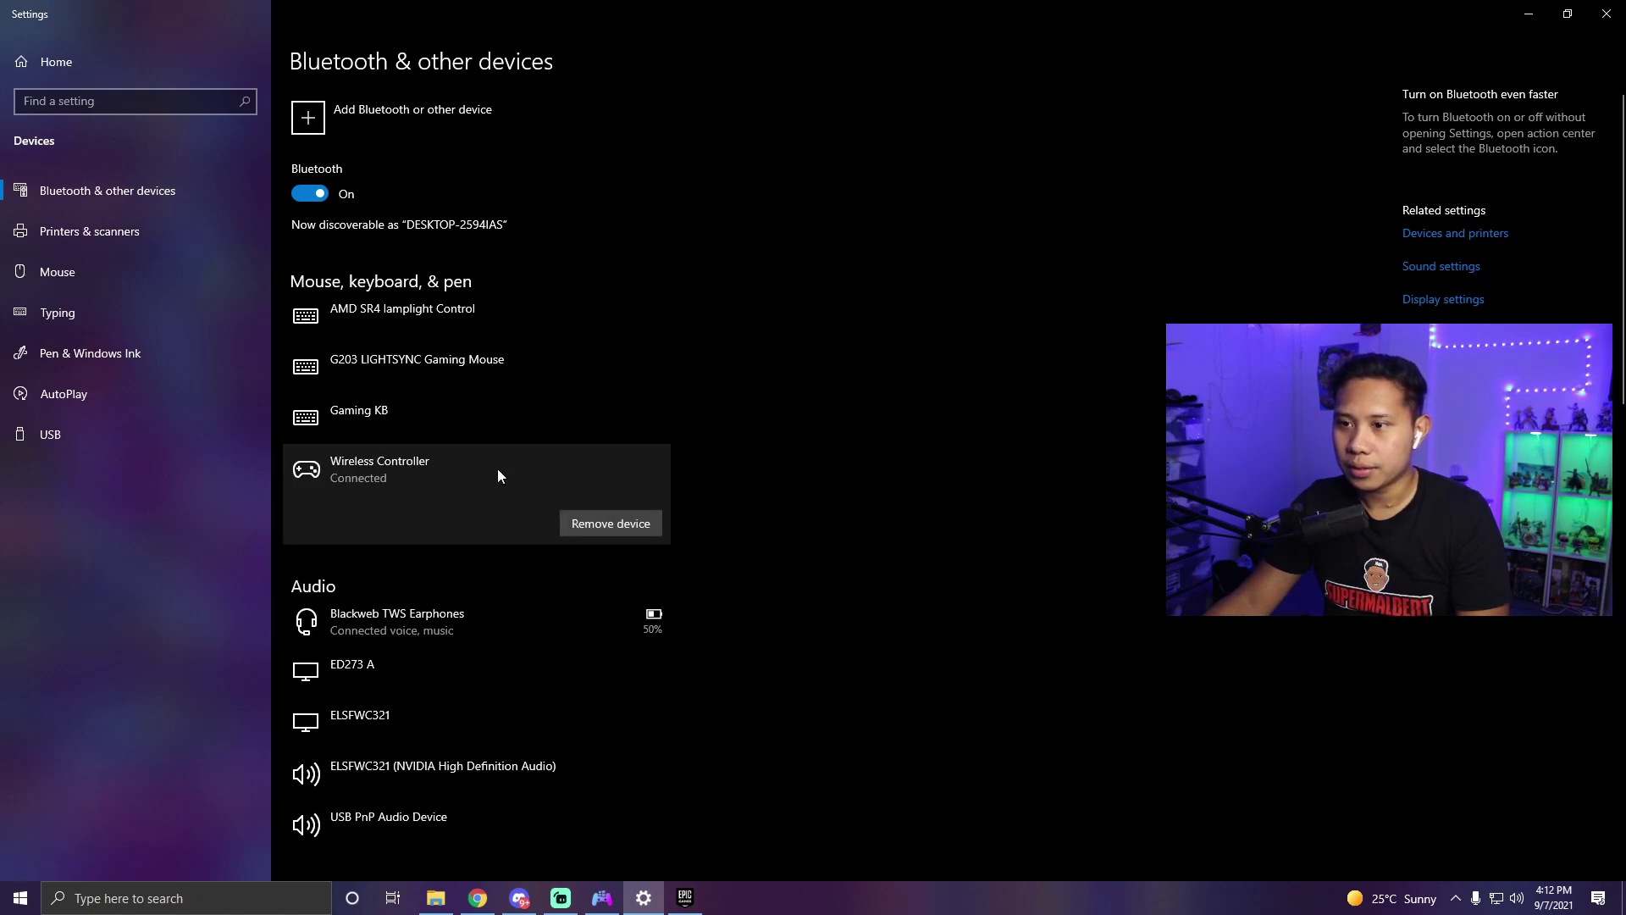
pyautogui.click(632, 525)
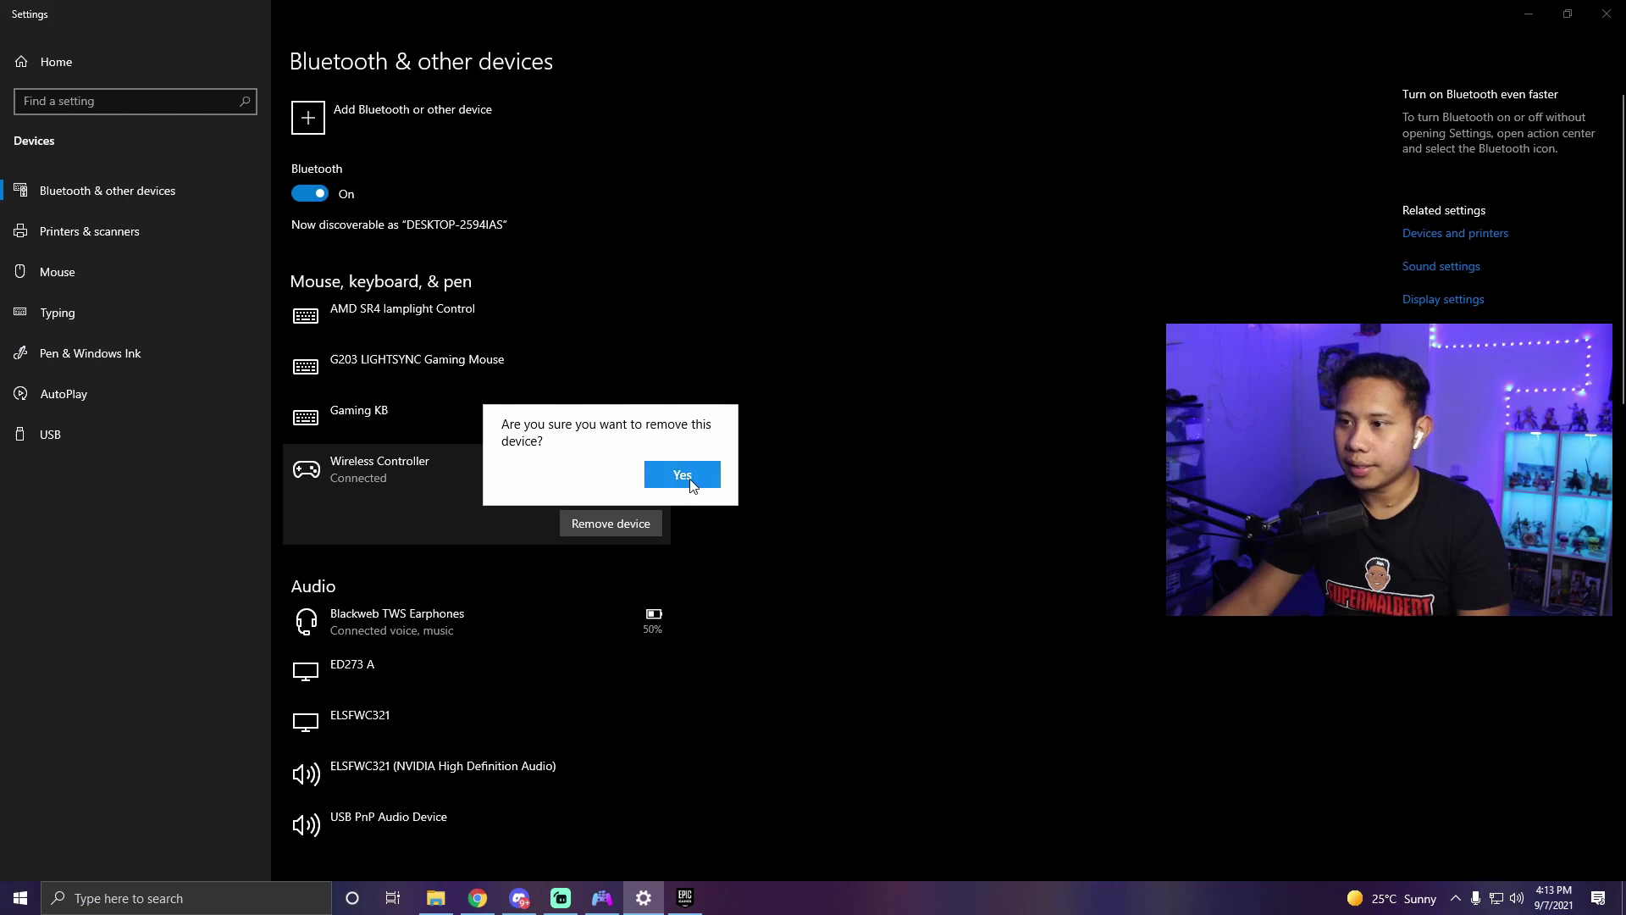
pyautogui.click(687, 479)
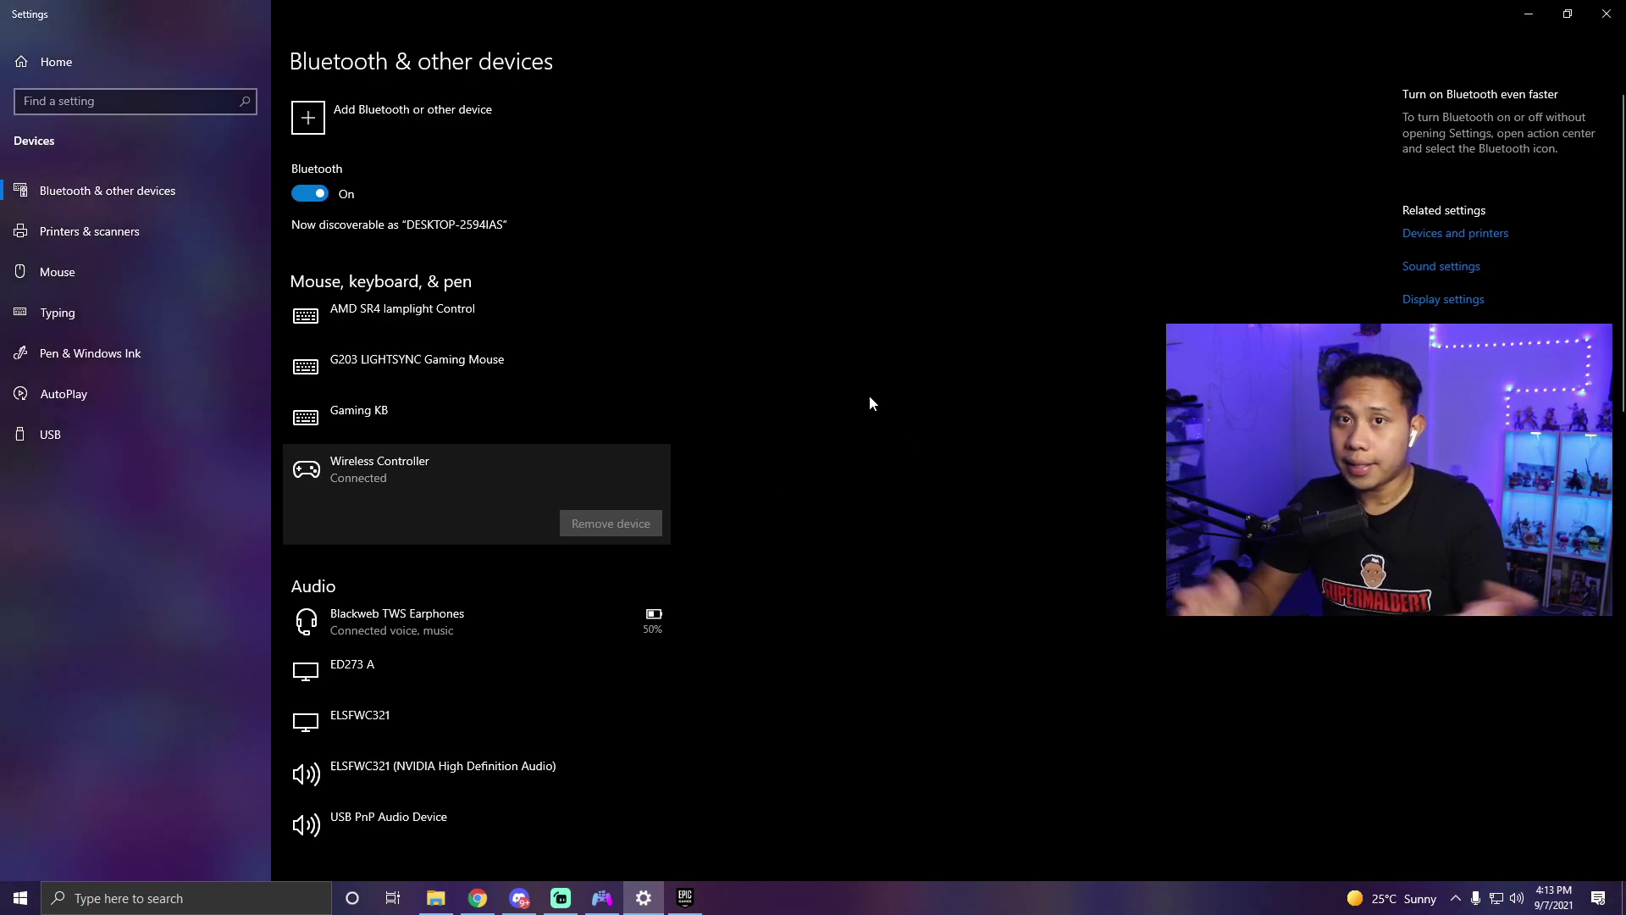